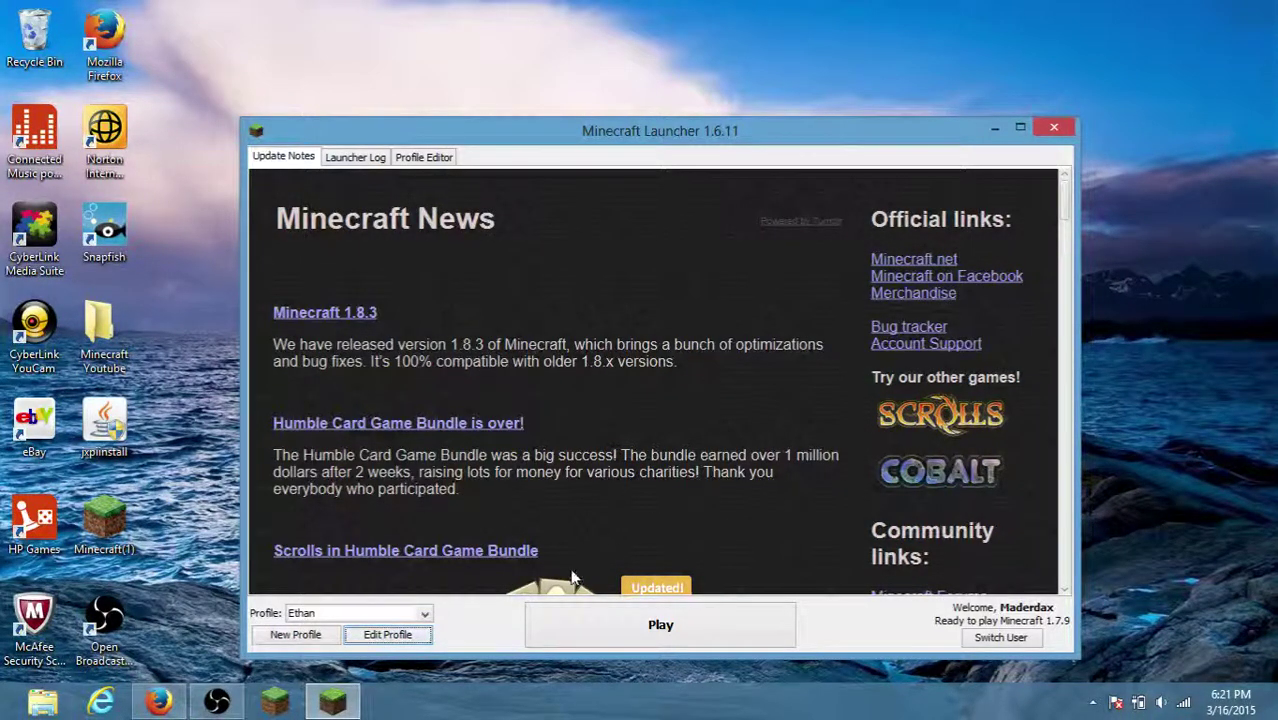
- Examine the game versions offered in the current launcher profile's settings, and leave the Profile Editor without saving
click(405, 614)
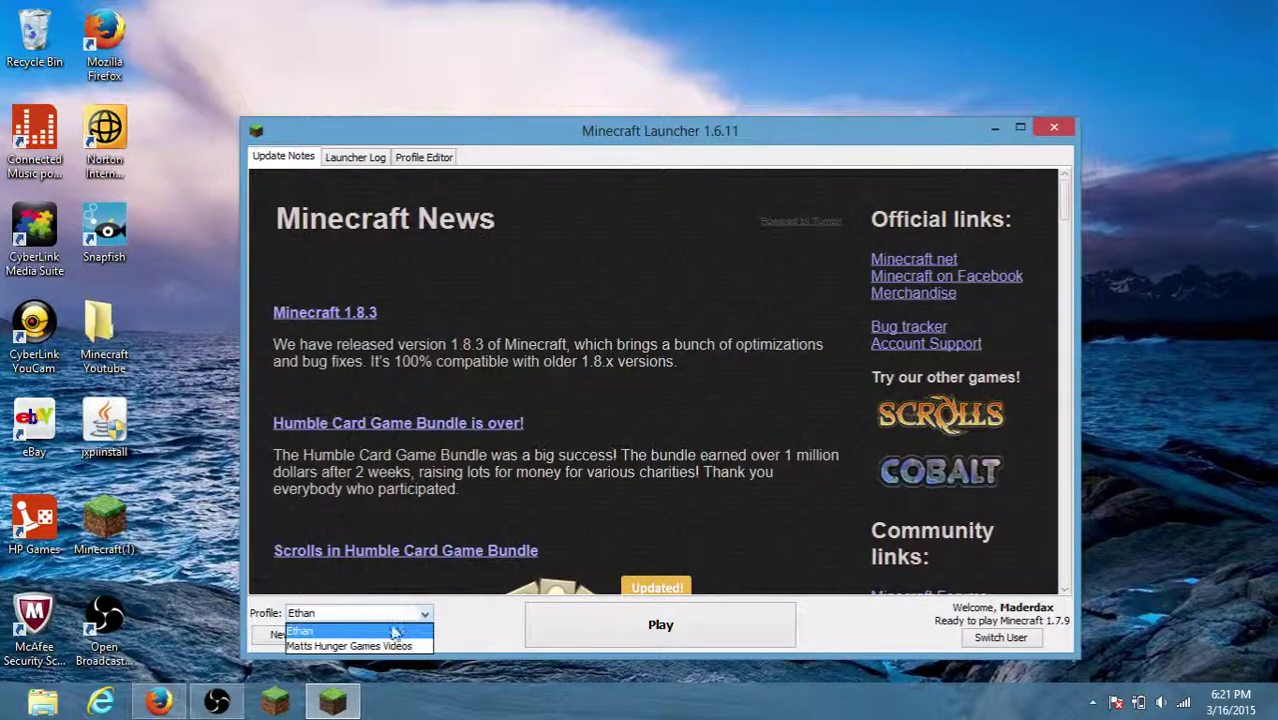
click(395, 632)
click(389, 636)
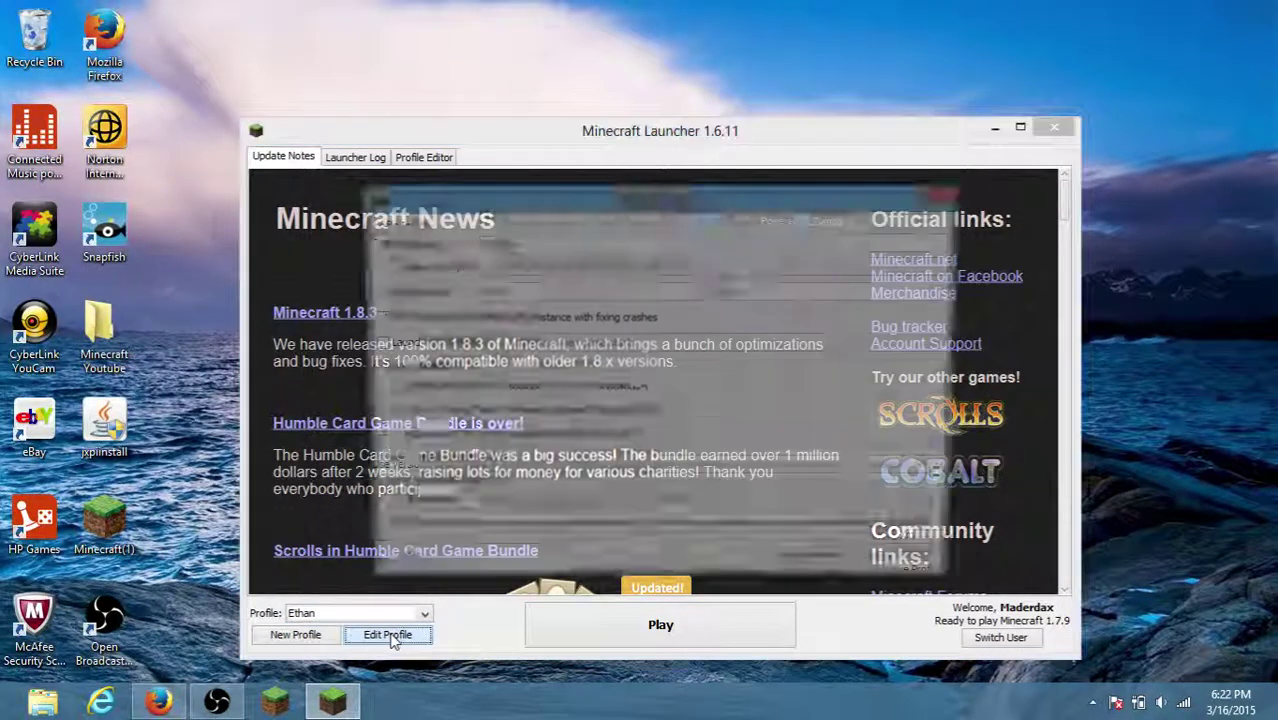
click(465, 466)
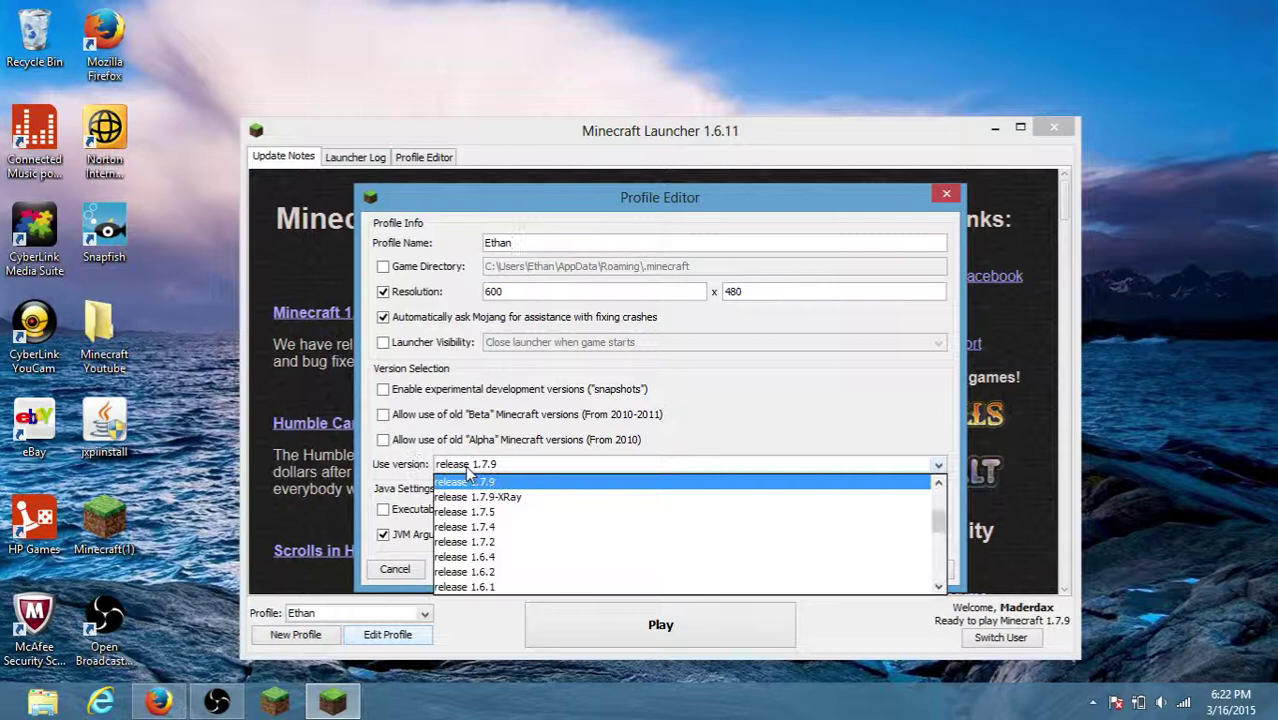
scroll(533, 541, down, 2)
scroll(533, 541, up, 4)
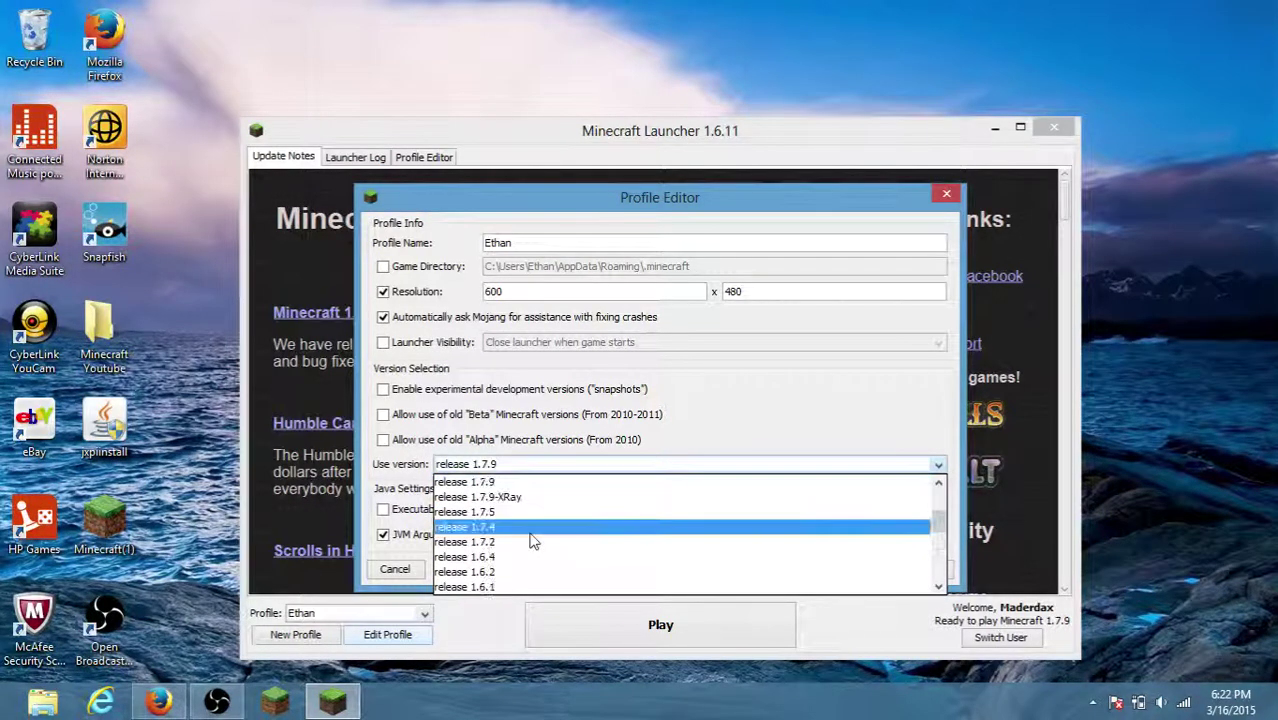
scroll(540, 537, down, 8)
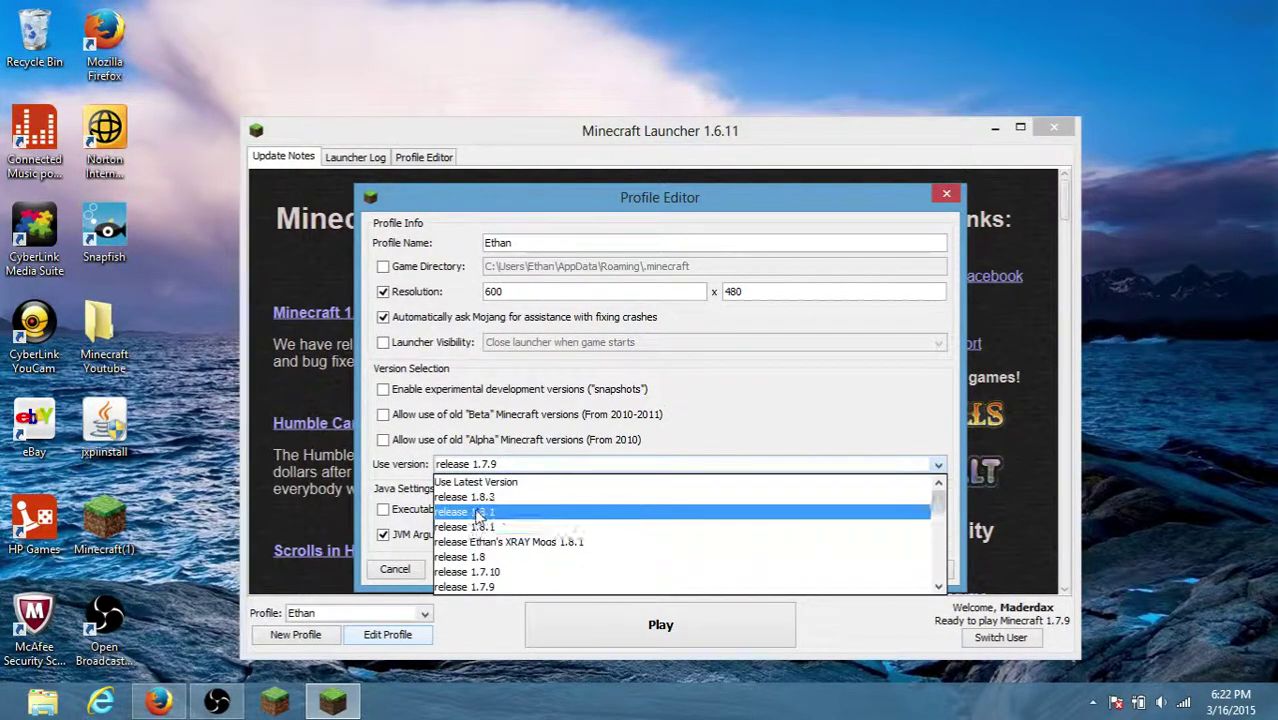
scroll(617, 540, up, 8)
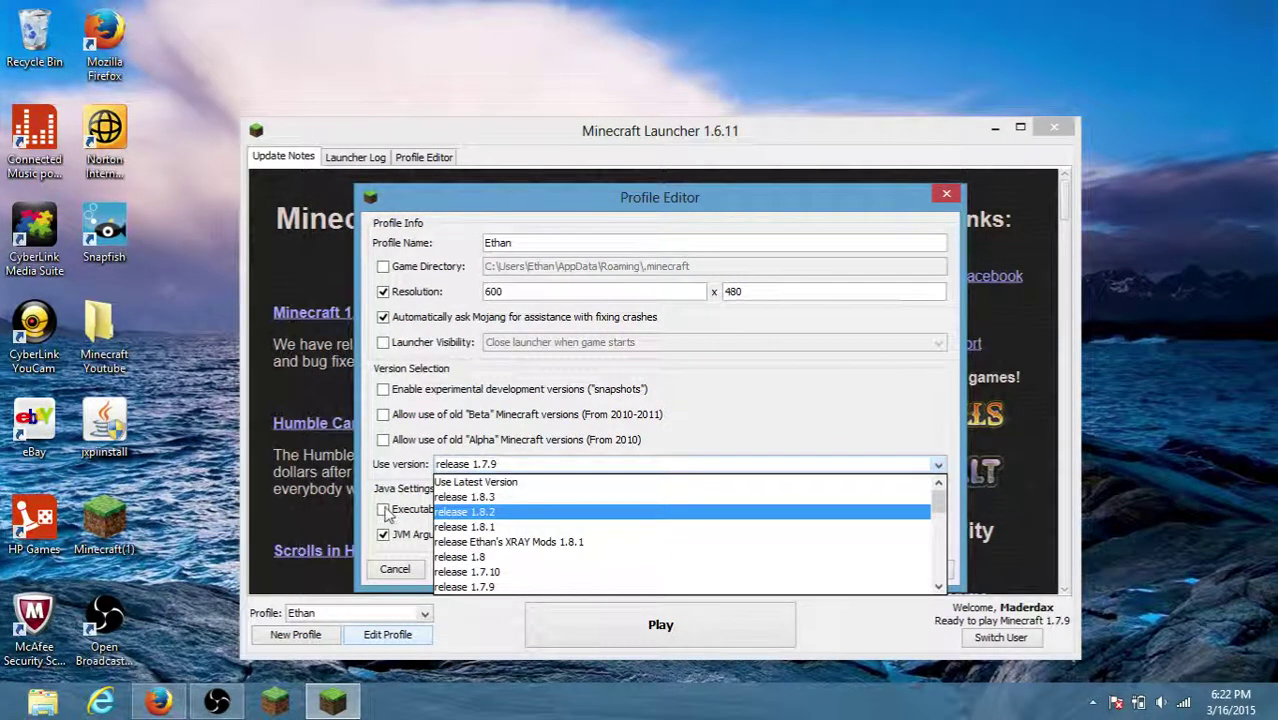
scroll(885, 573, down, 6)
scroll(885, 573, down, 3)
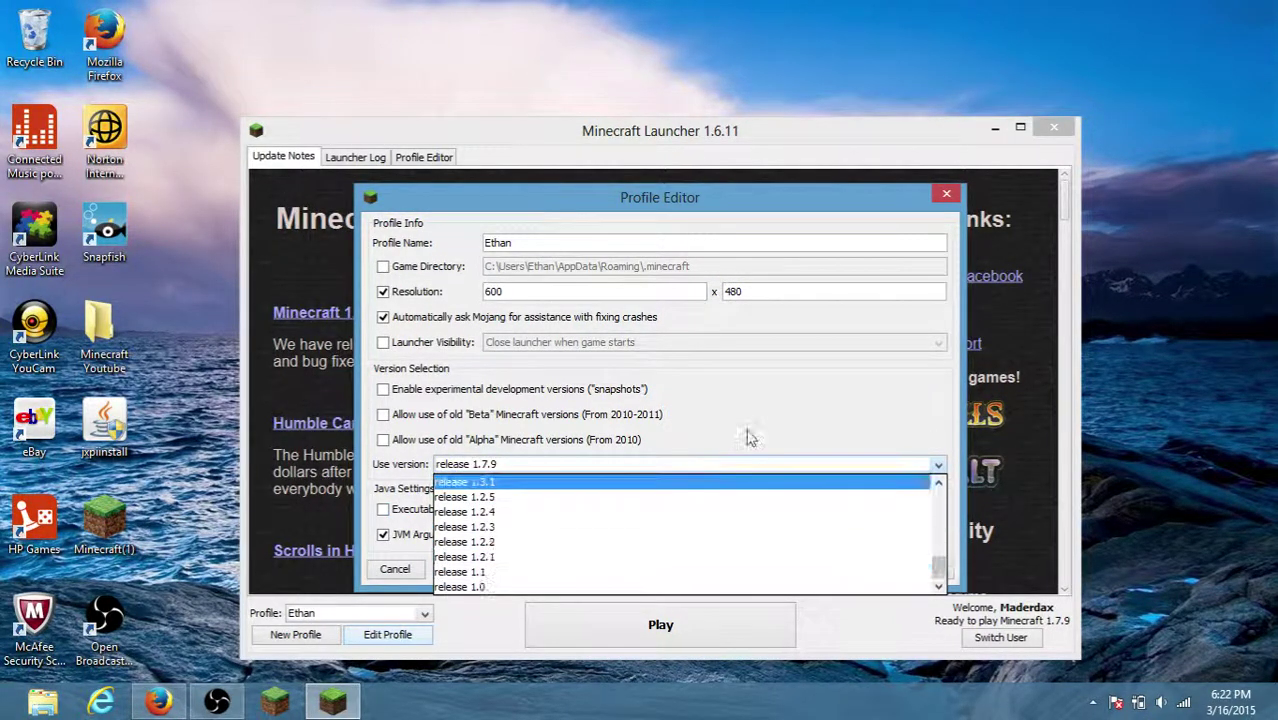
click(751, 438)
click(946, 196)
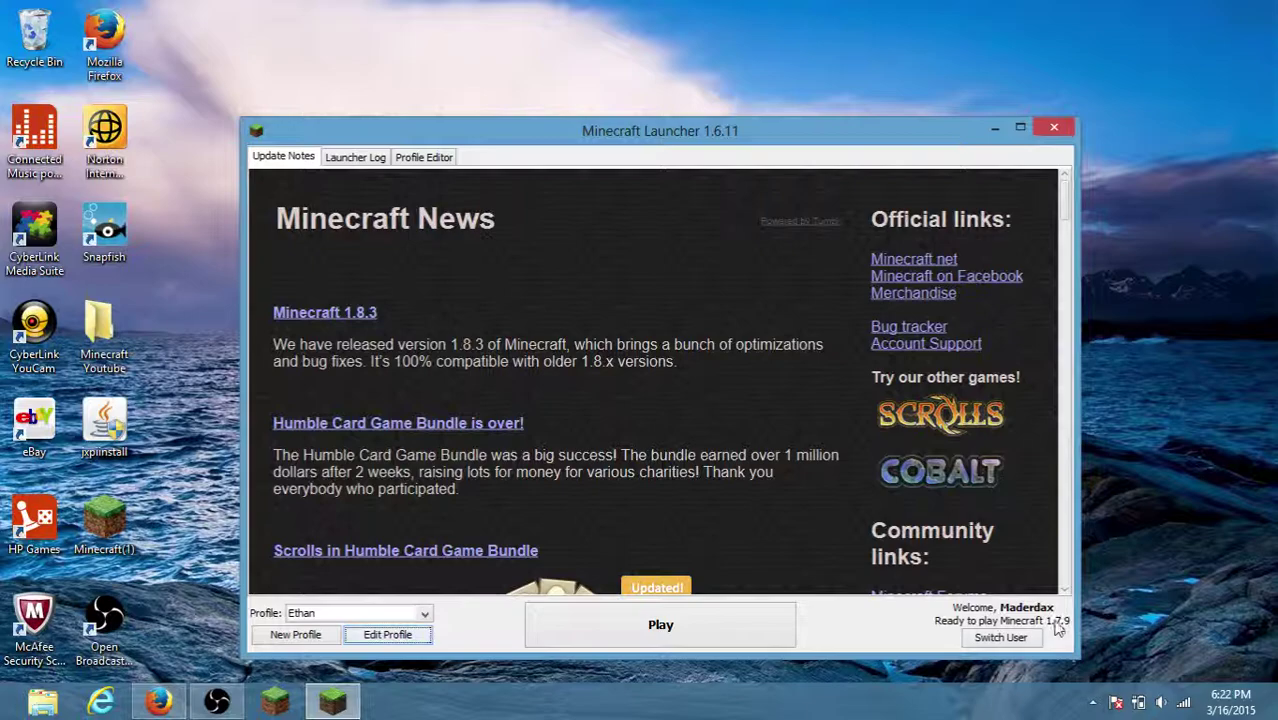
- Close the Minecraft Launcher, switch to Firefox and follow the XRay mod's 1.7.9 download link from the forum post, staying on the adf.ly page
click(1053, 128)
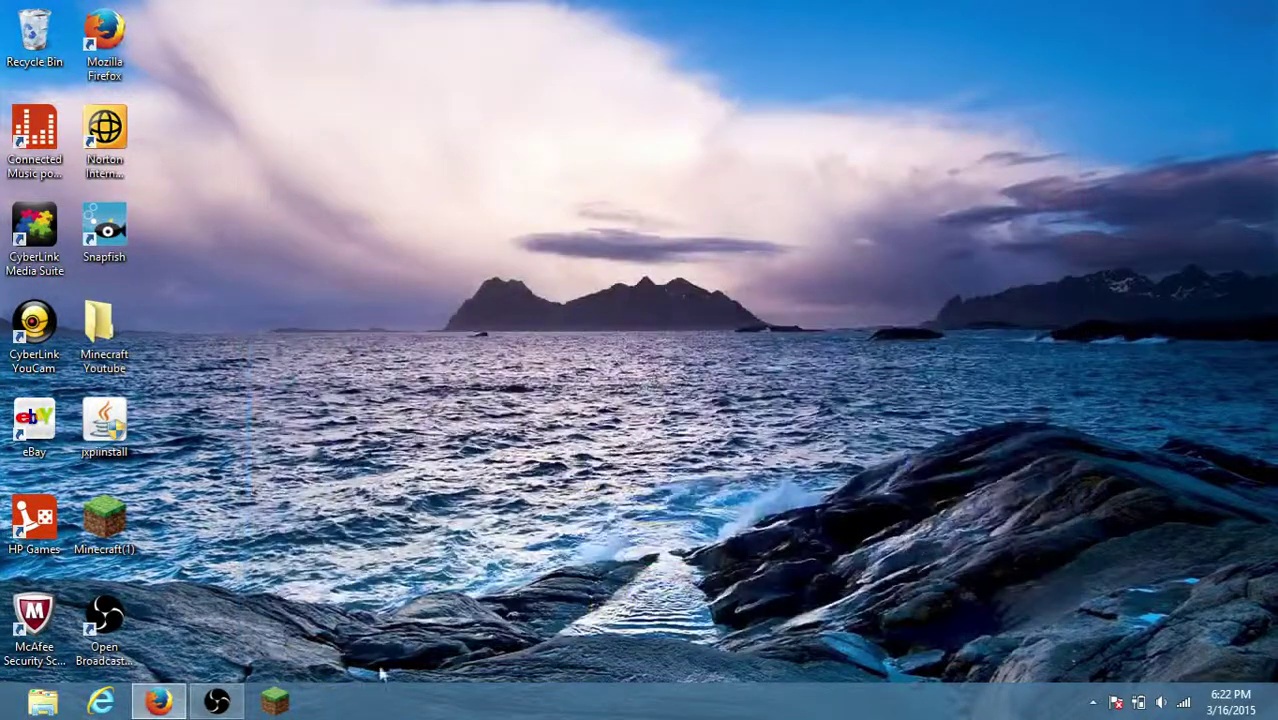
click(158, 702)
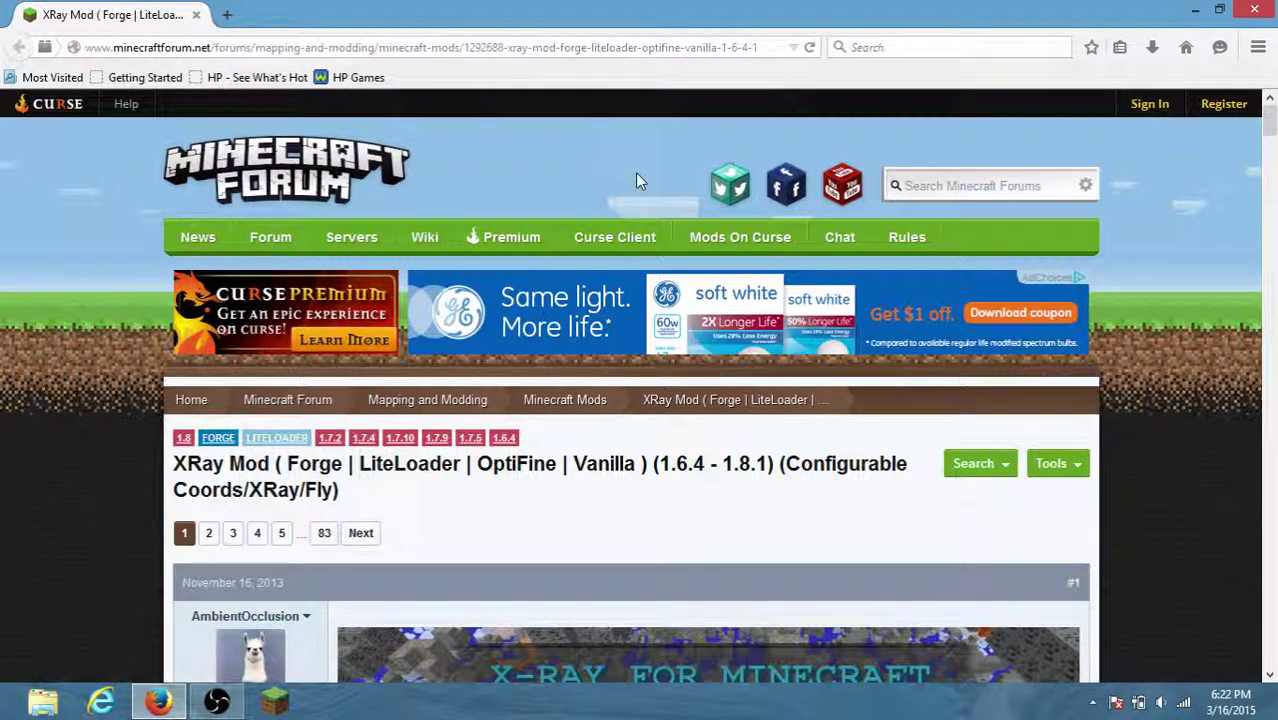
scroll(508, 265, down, 5)
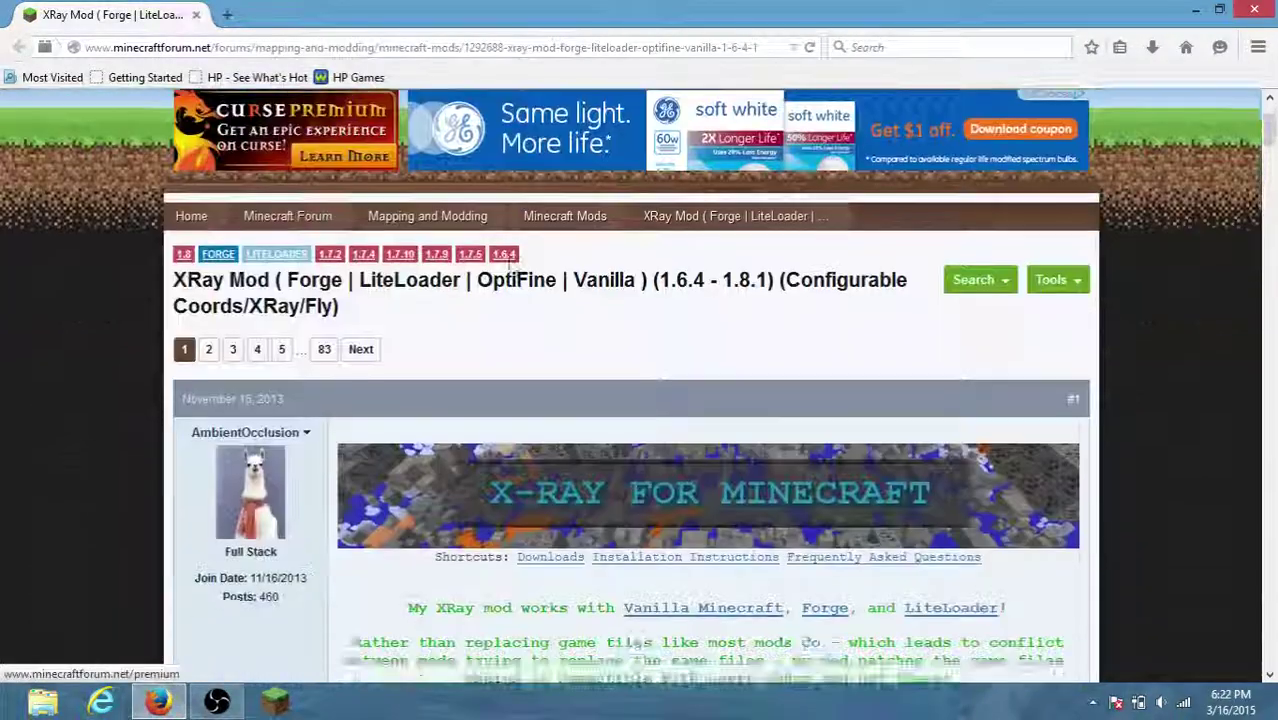
scroll(508, 270, up, 2)
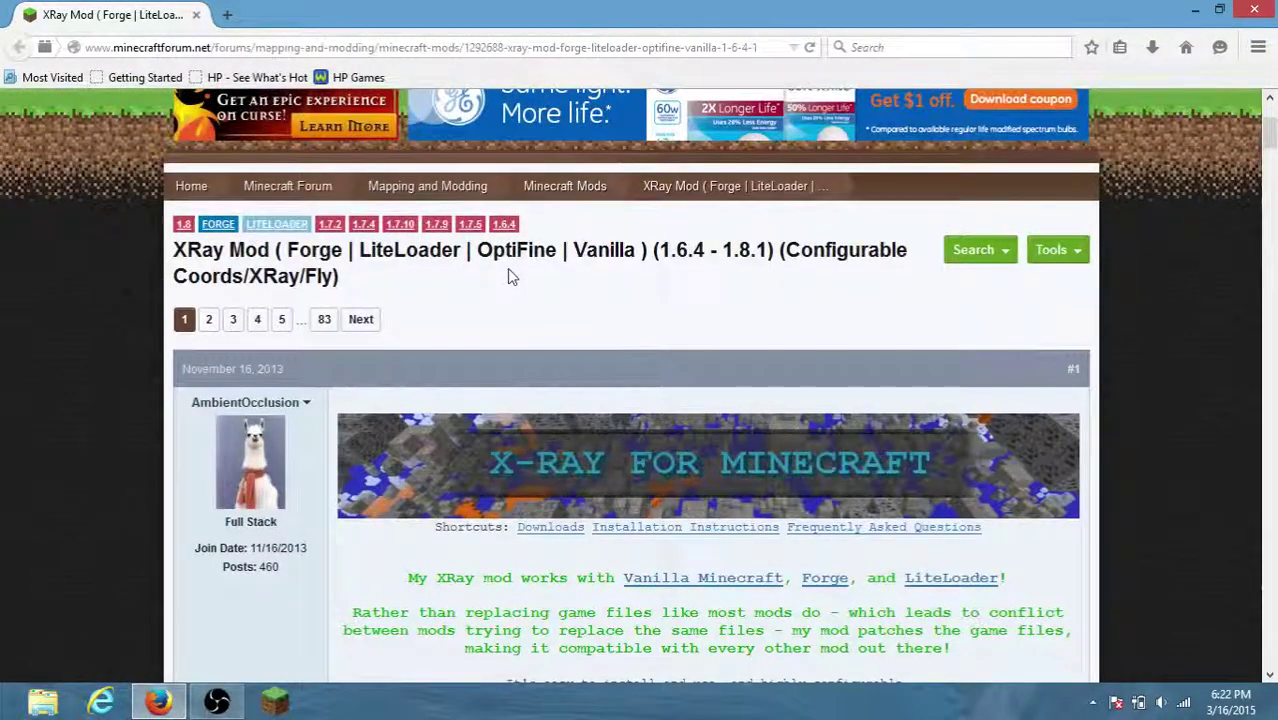
scroll(507, 268, down, 4)
click(245, 188)
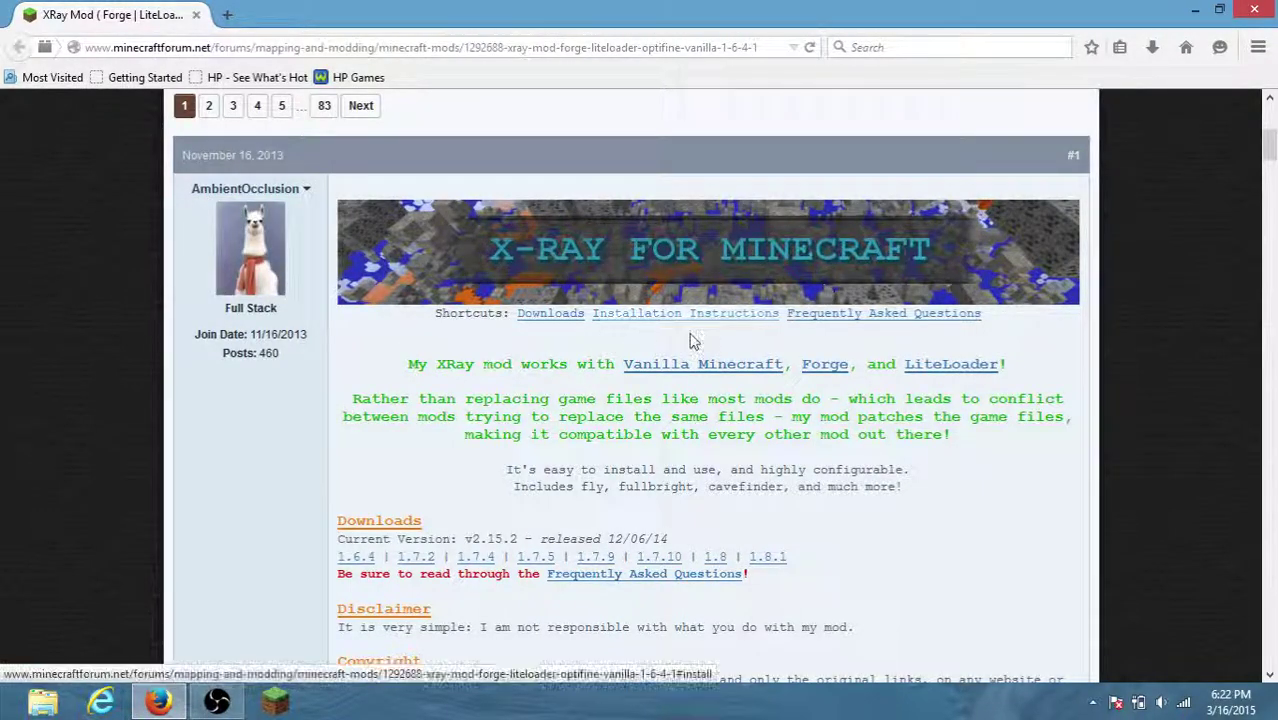
scroll(693, 342, down, 2)
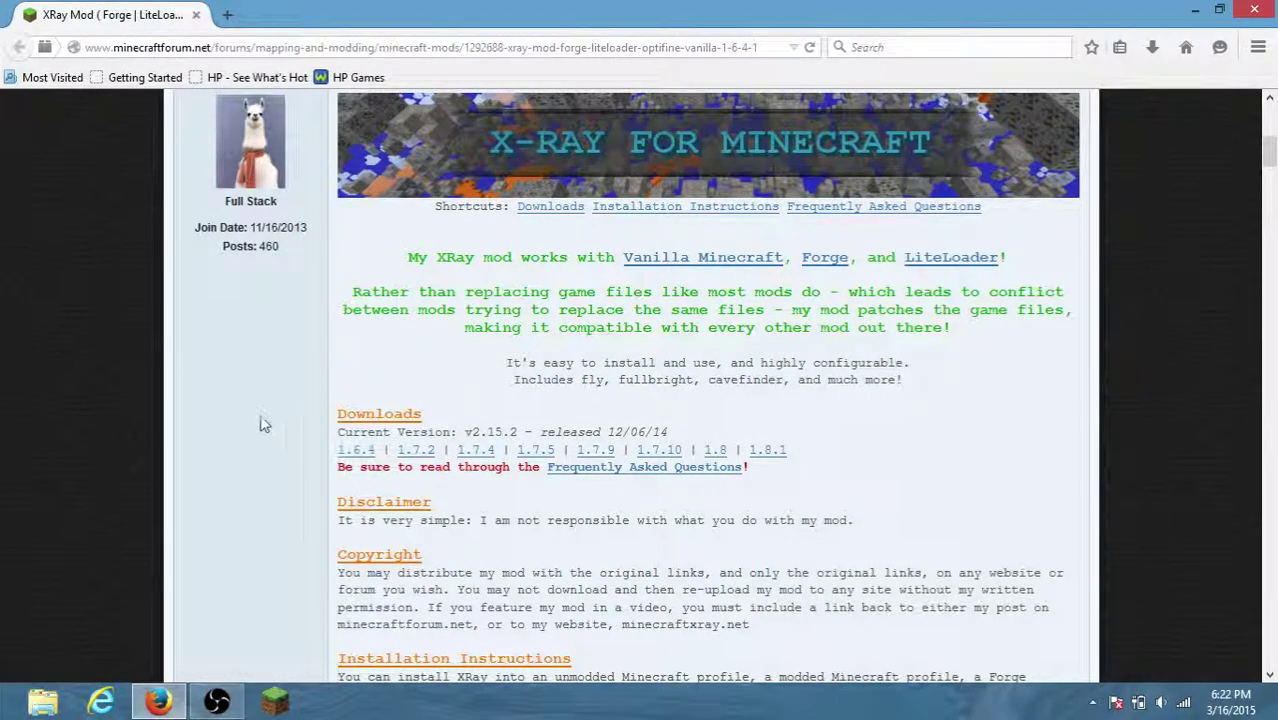
click(592, 452)
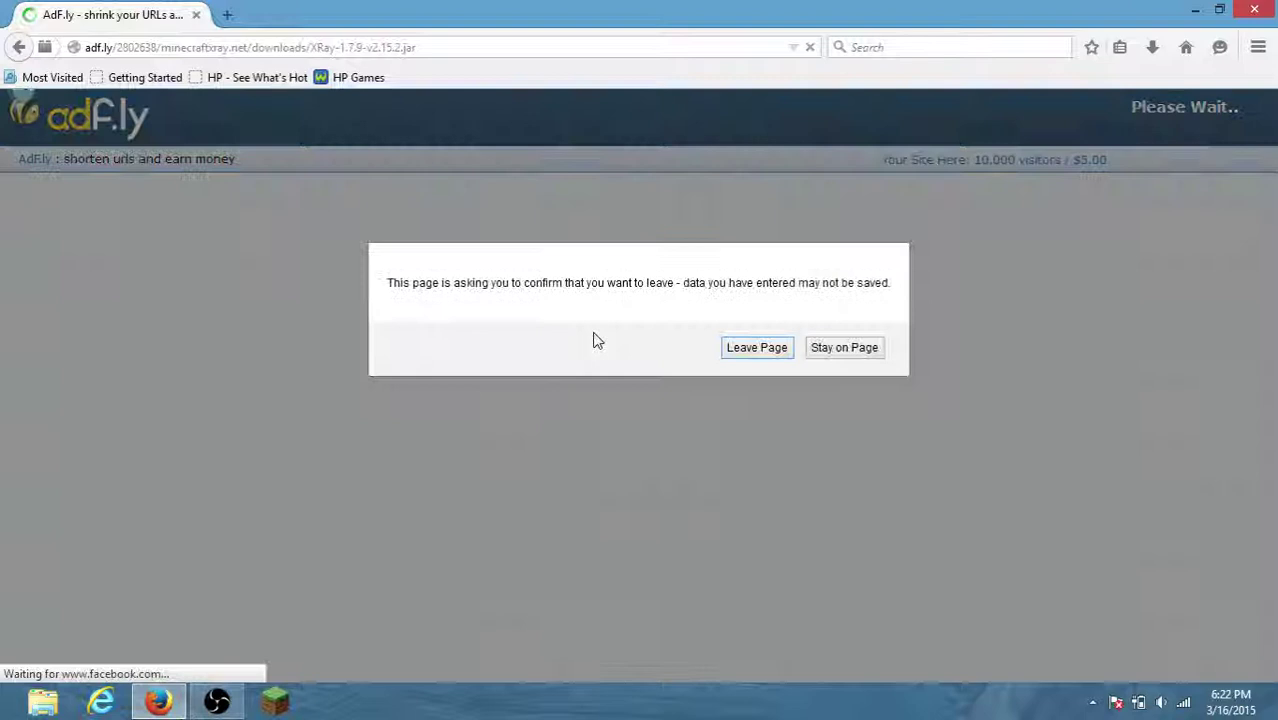
click(838, 349)
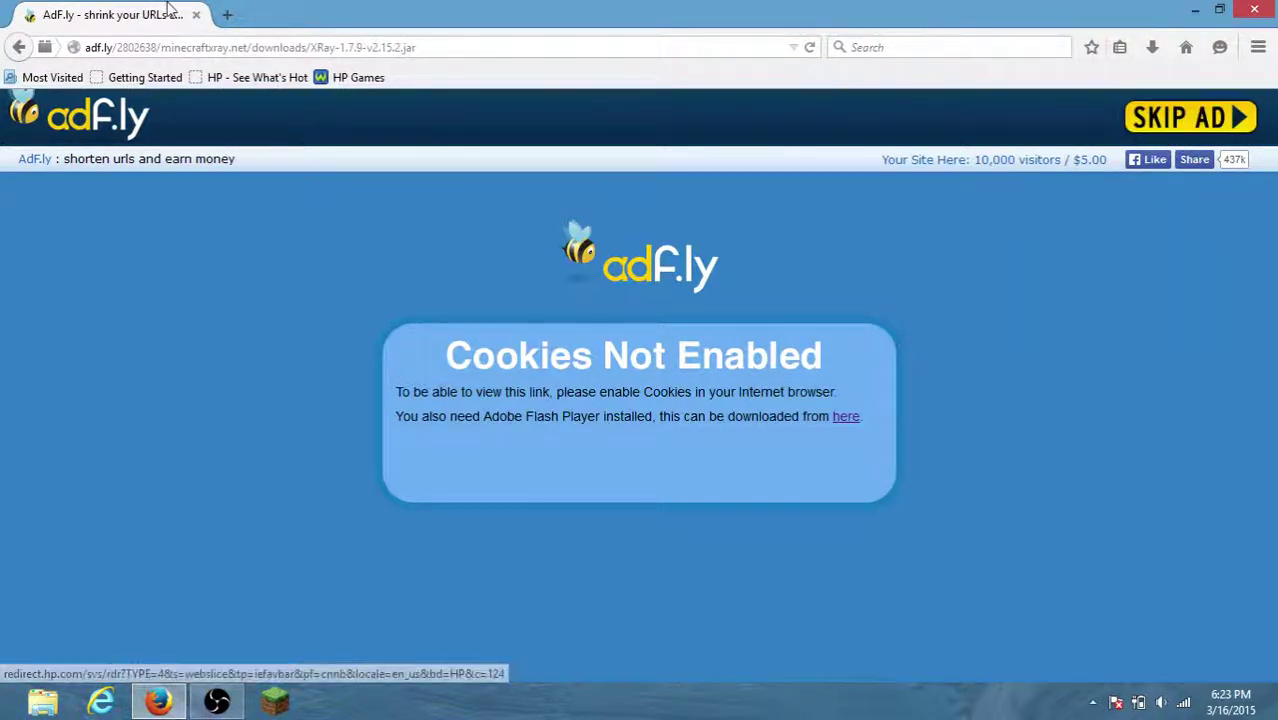
- Skip the ad, save XRay-1.7.9-v2.15.2.jar and check its download progress
click(1175, 135)
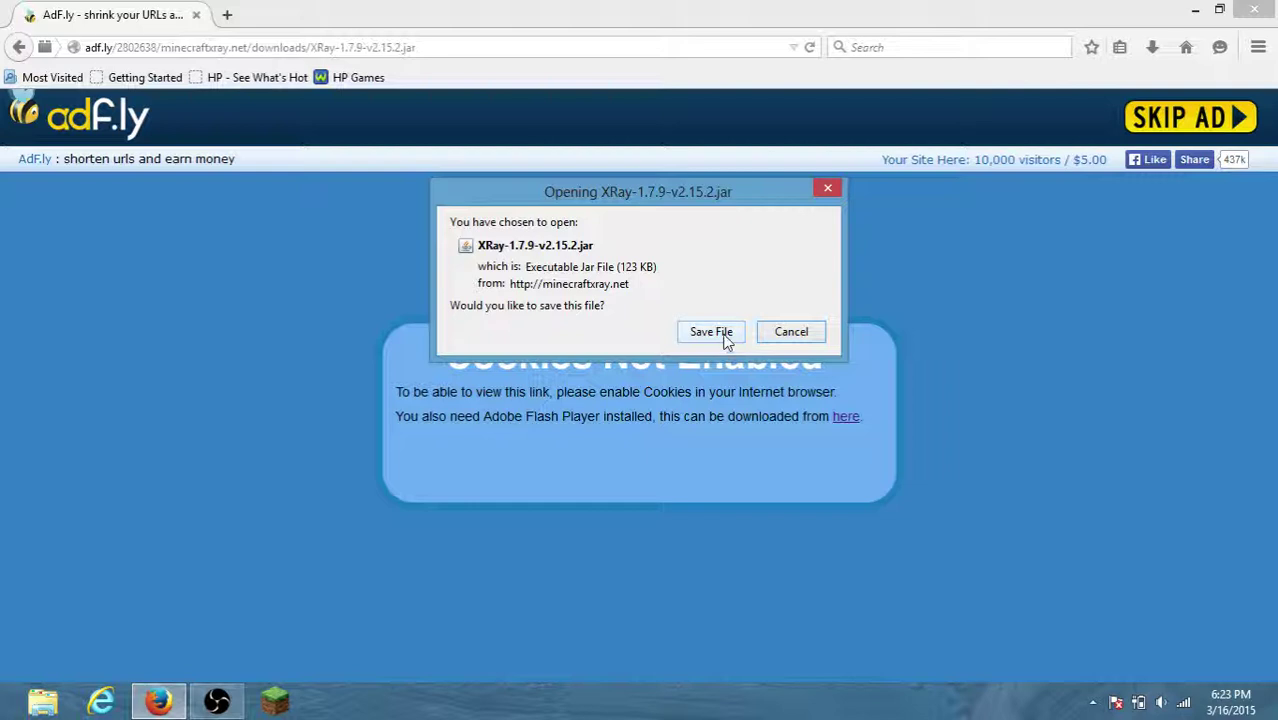
click(724, 335)
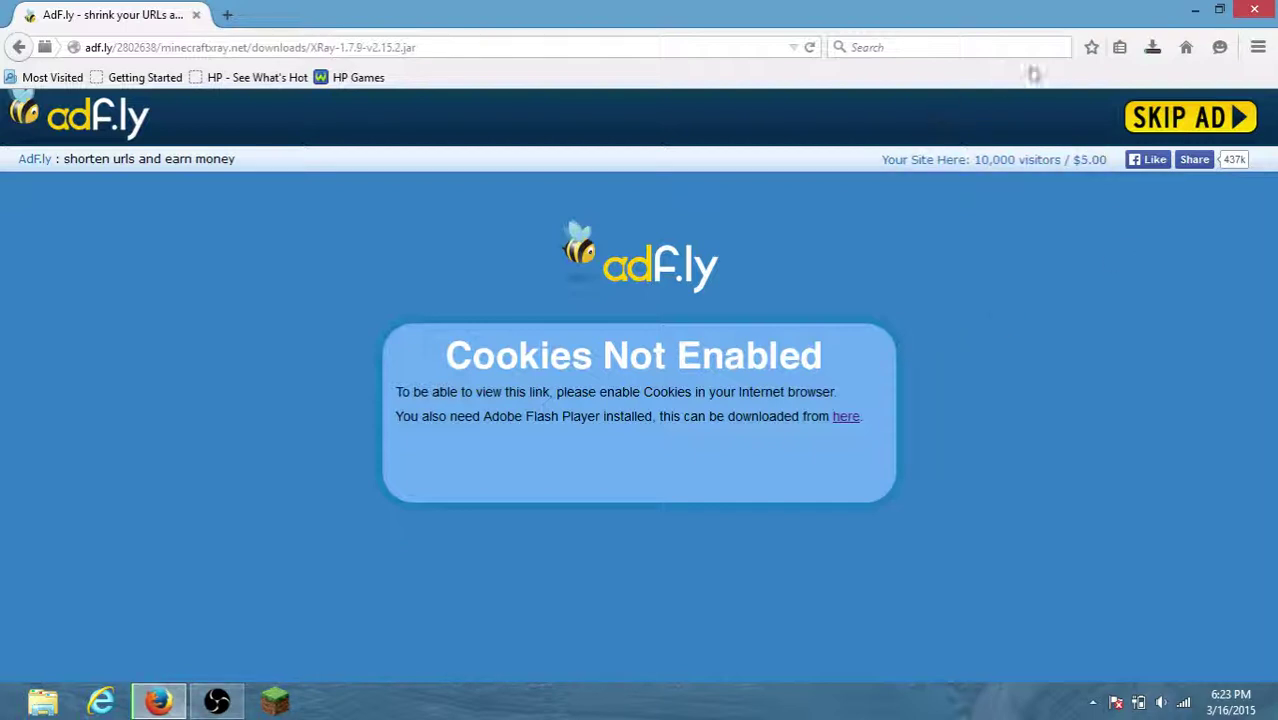
click(1121, 50)
click(1151, 50)
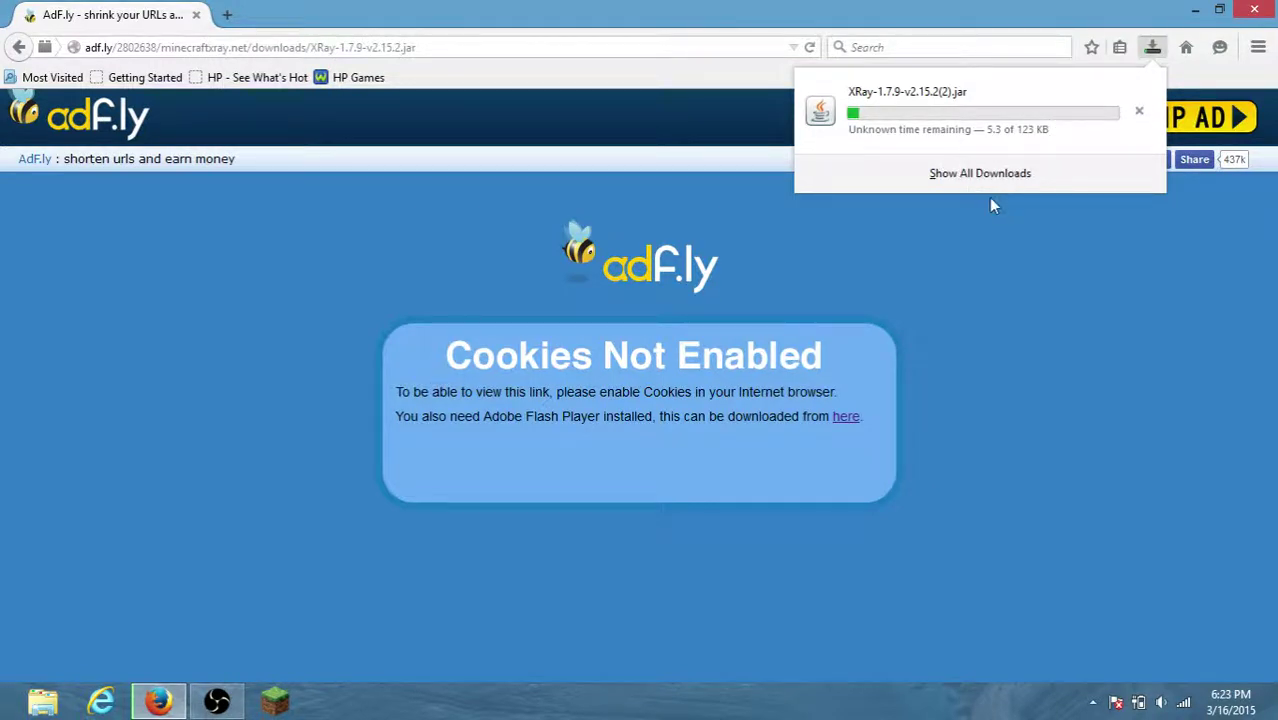
click(994, 259)
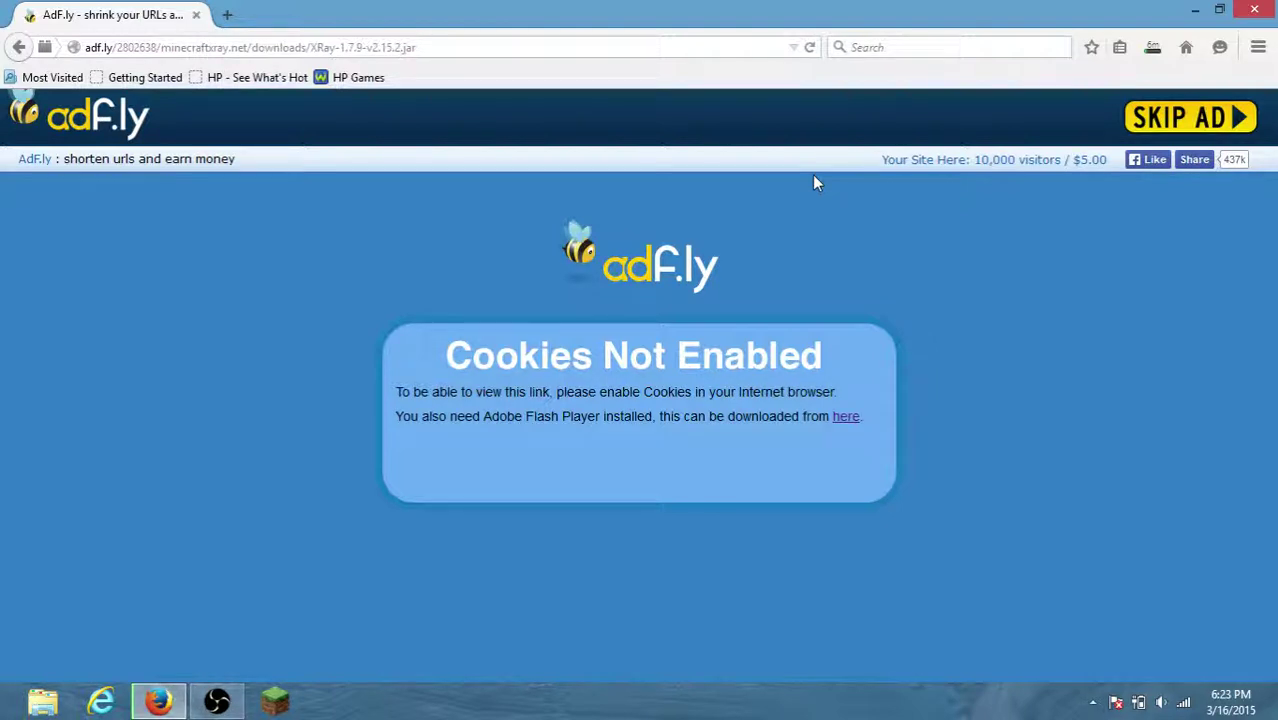
- Cancel the running XRay jar download and clear it from the download list
click(1152, 47)
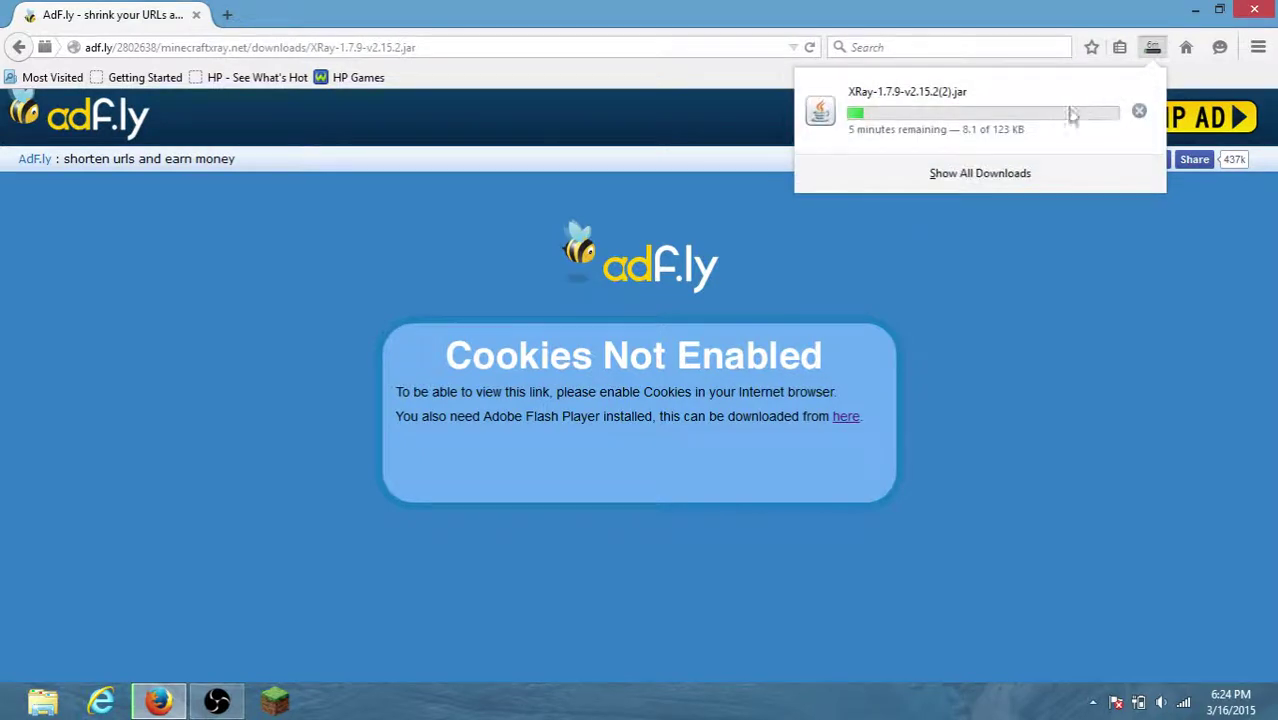
right_click(1128, 118)
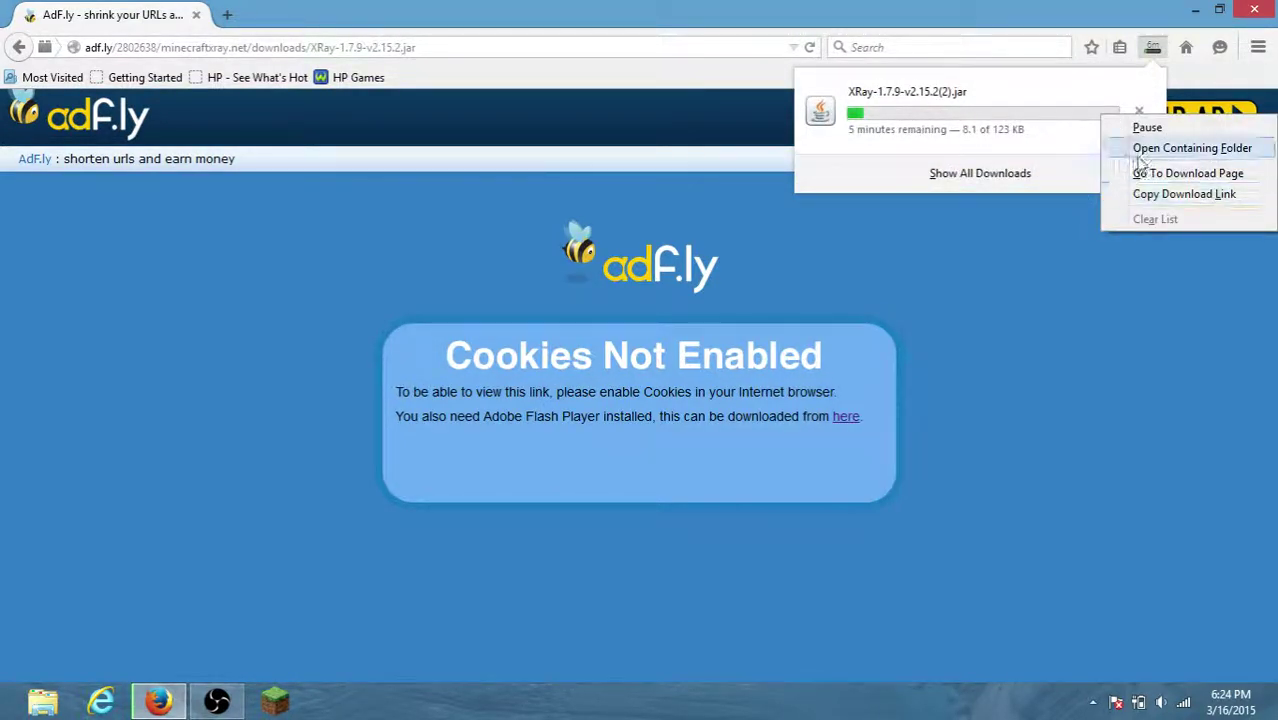
right_click(1013, 120)
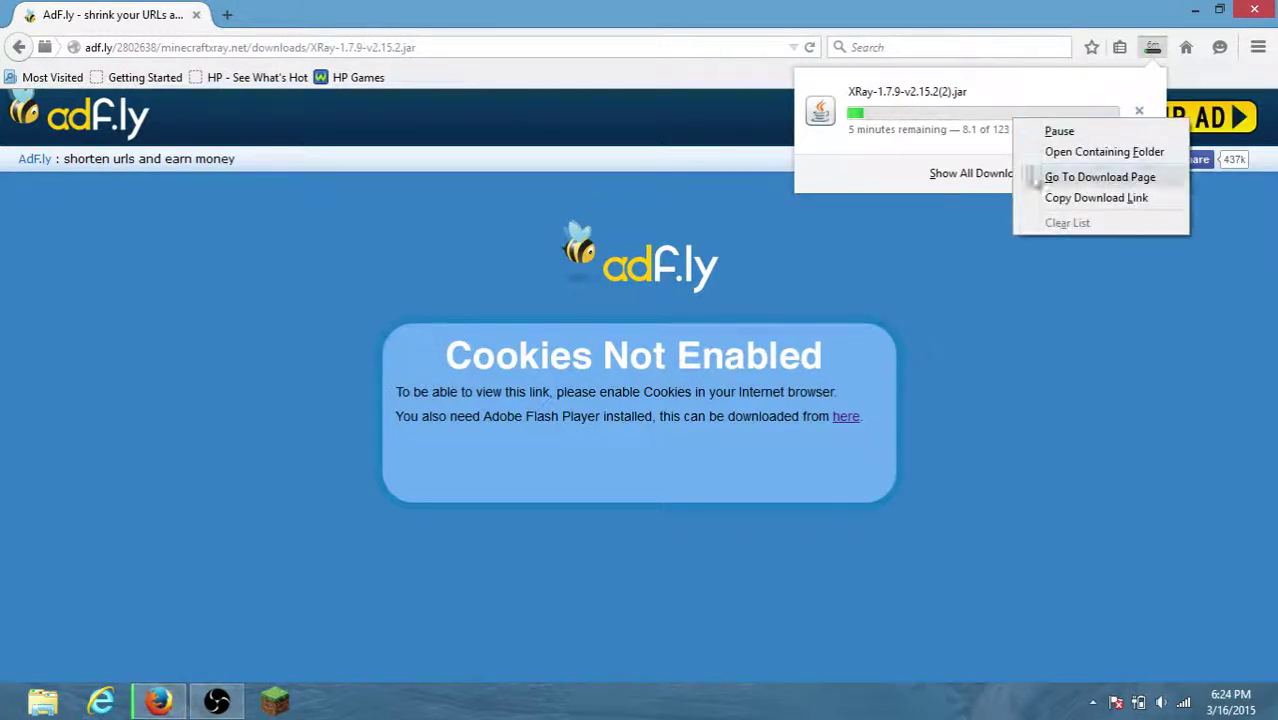
click(1040, 133)
click(1139, 111)
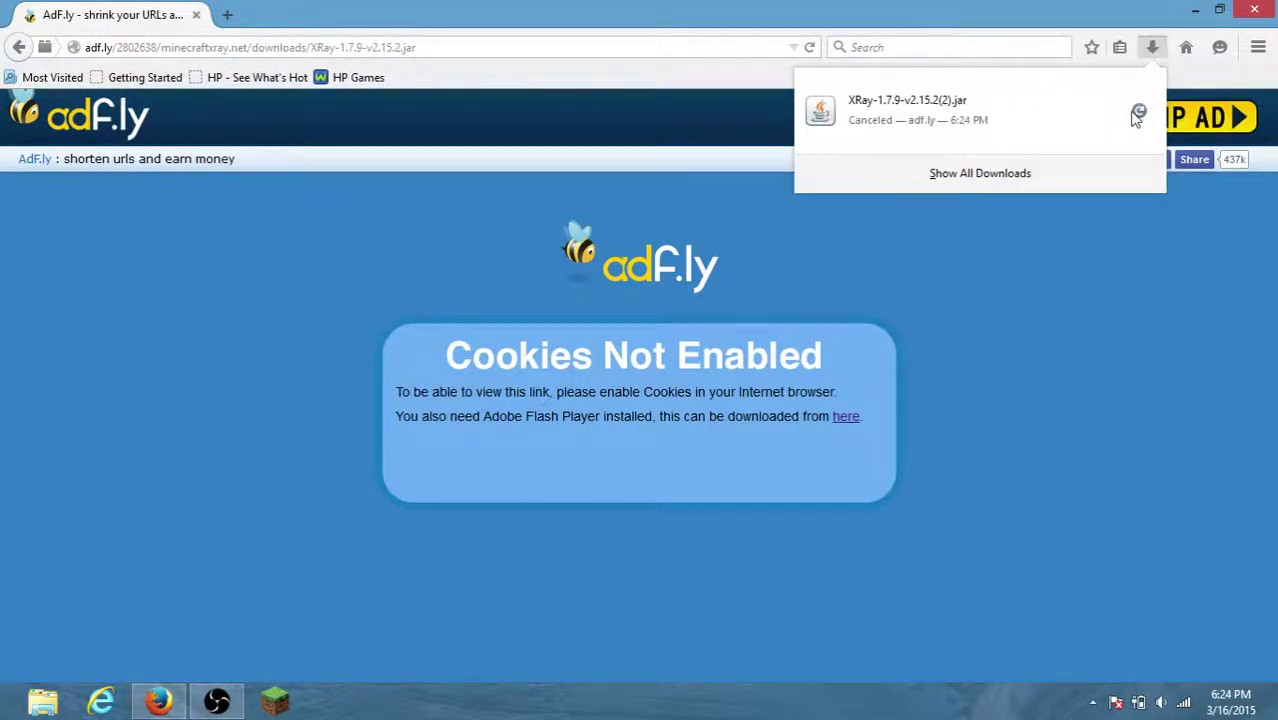
right_click(1073, 128)
click(1061, 132)
right_click(1042, 118)
click(1078, 128)
click(939, 277)
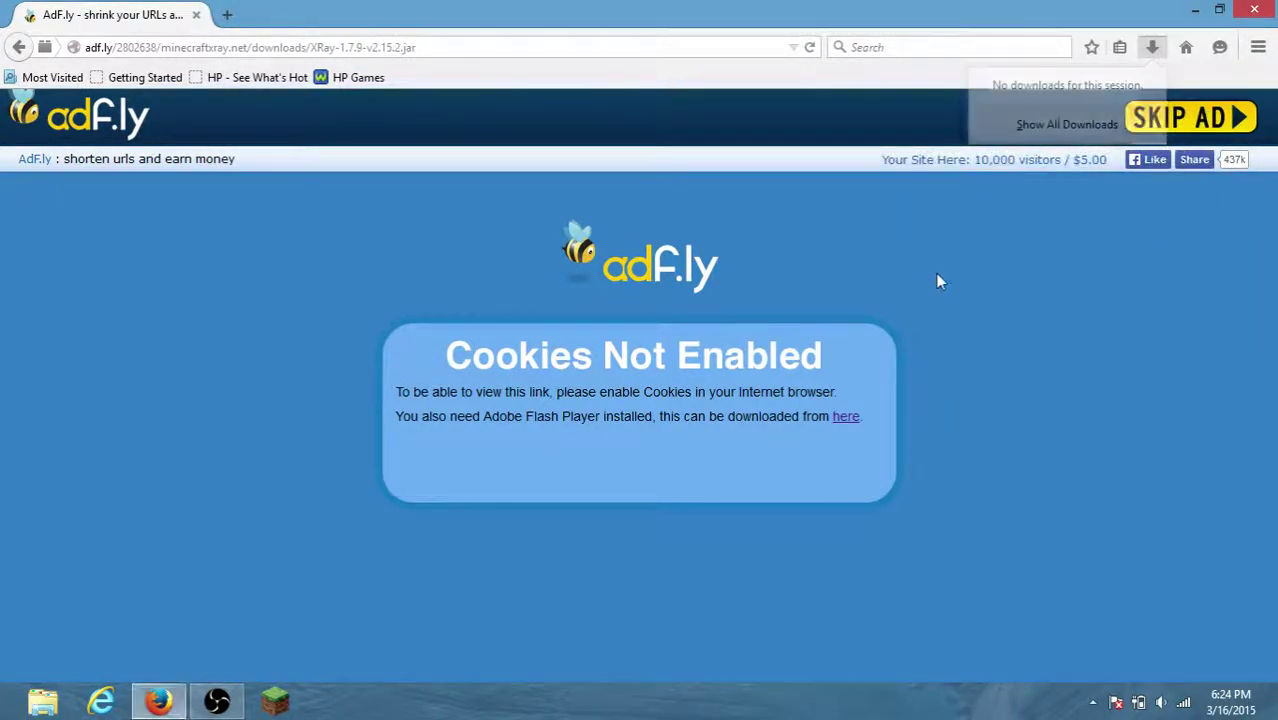
- Reload the adf.ly page, skip the ad and save XRay-1.7.9-v2.15.2.jar again
click(811, 47)
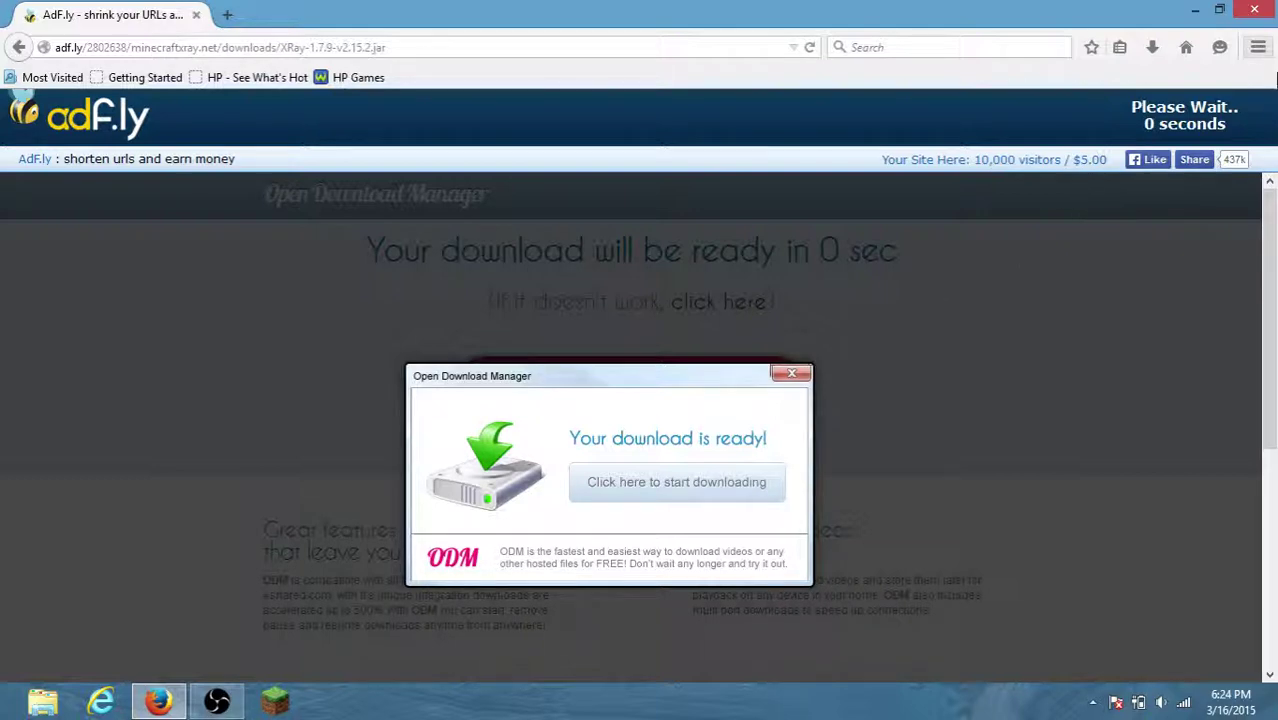
click(1178, 120)
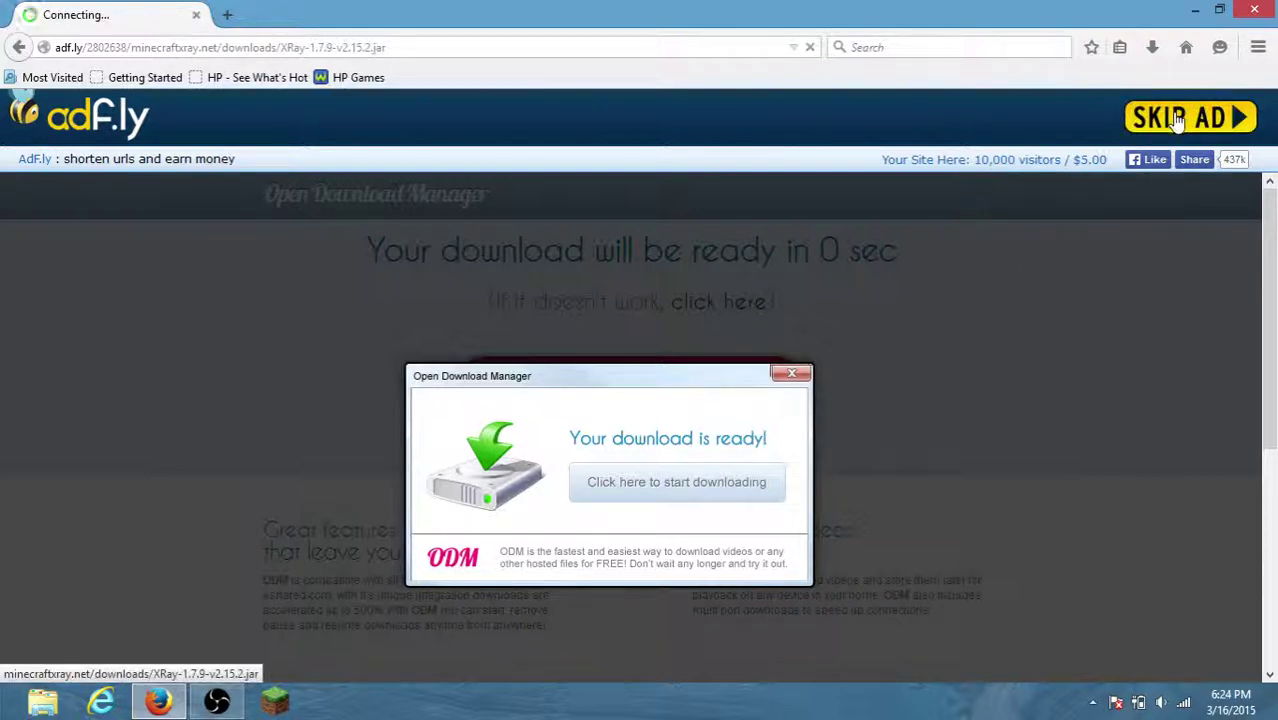
click(712, 331)
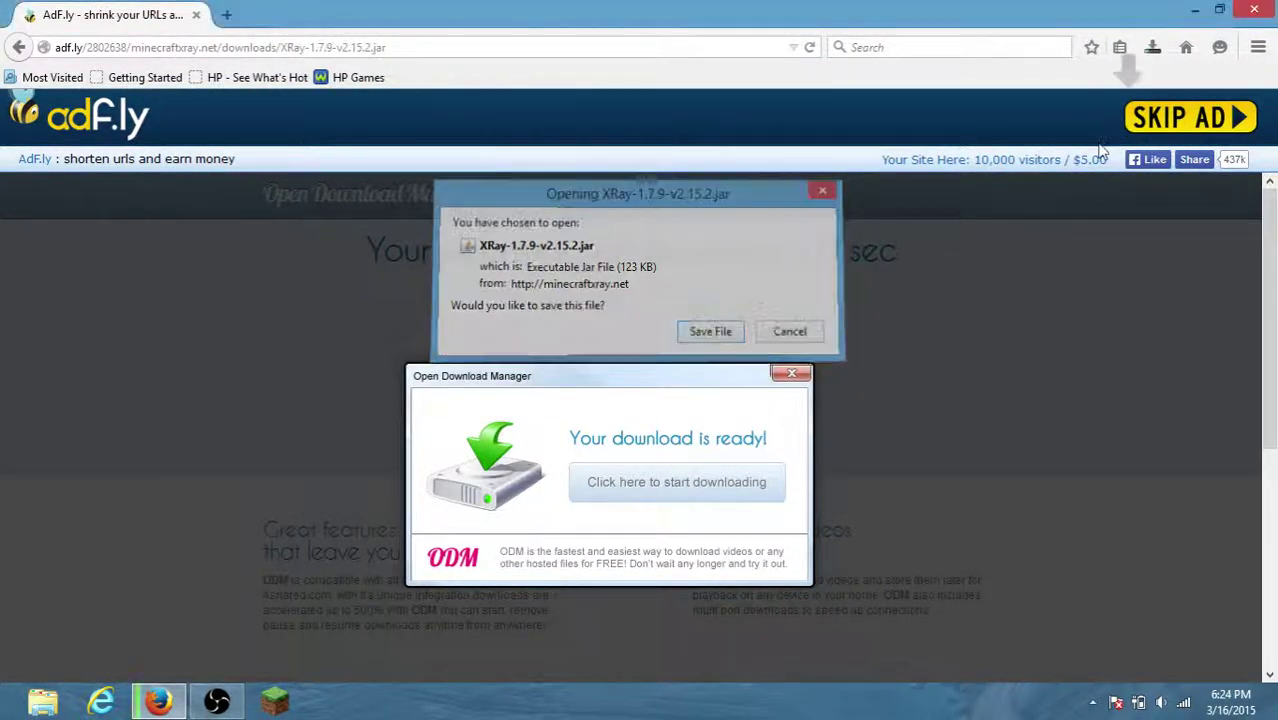
- Run the downloaded XRay jar file and move its installer window clear of the Open Download Manager ad
click(1152, 47)
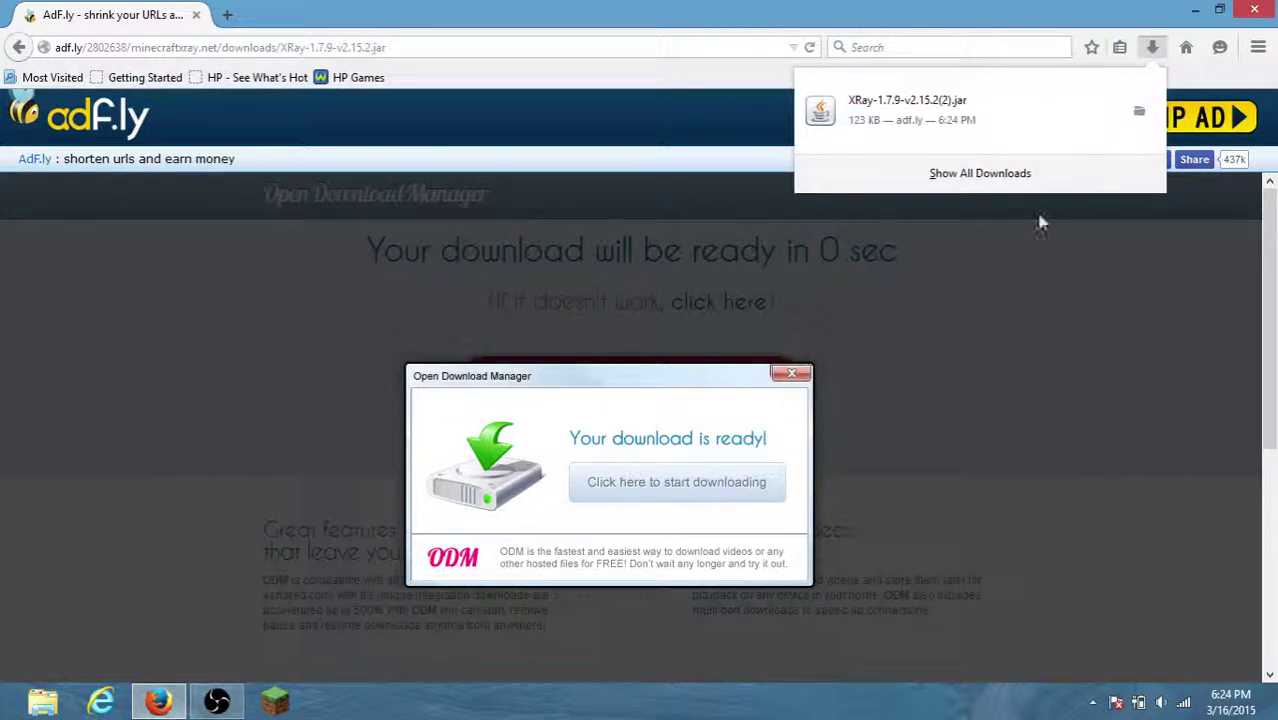
click(940, 108)
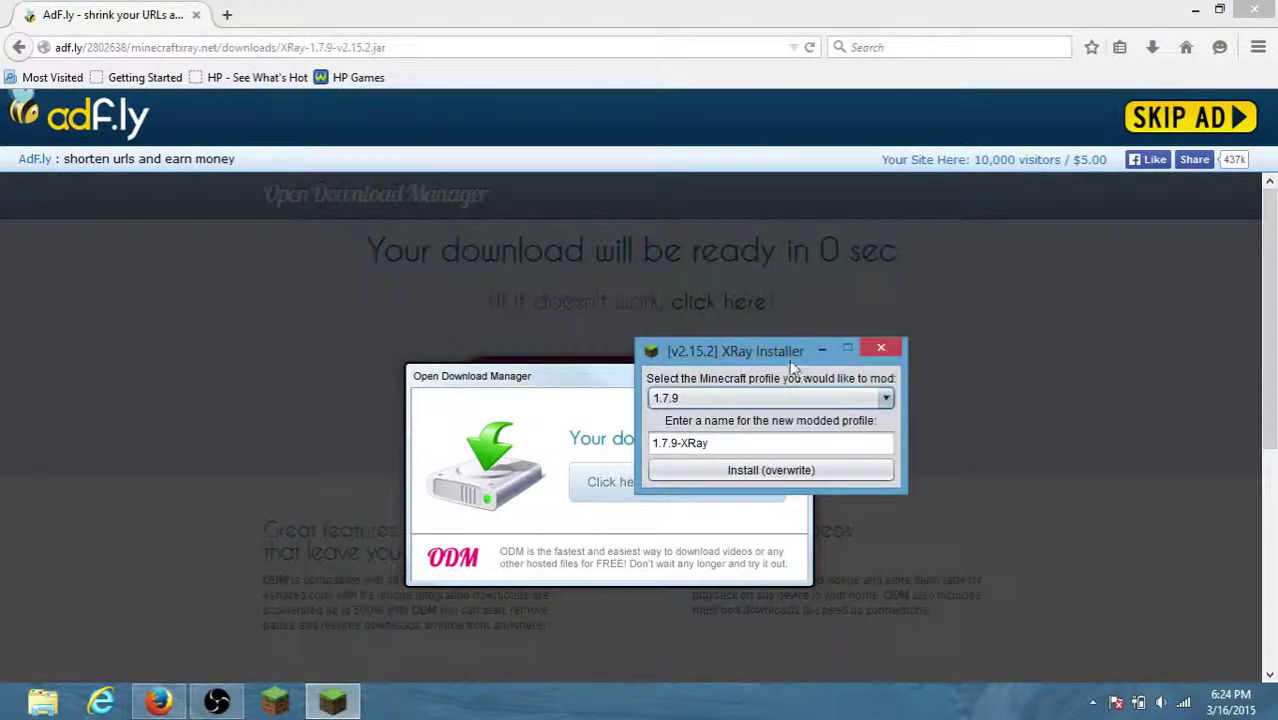
drag(790, 360, 657, 194)
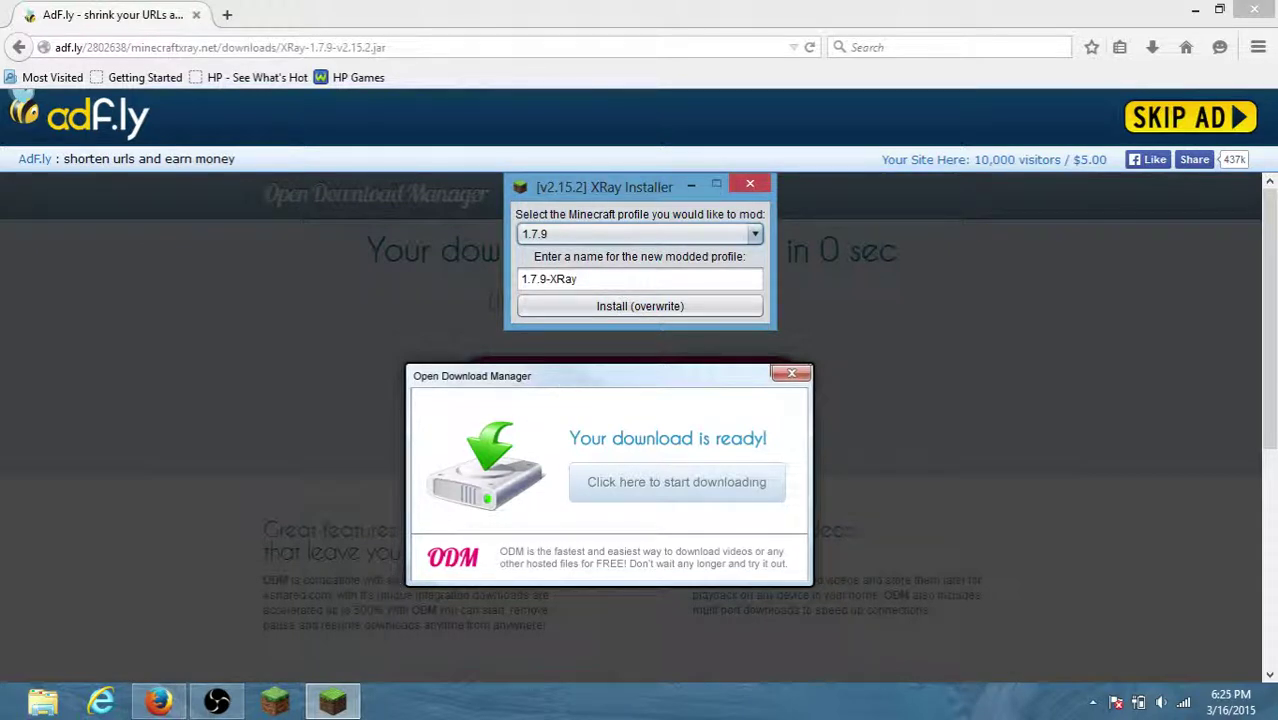
click(335, 703)
click(330, 702)
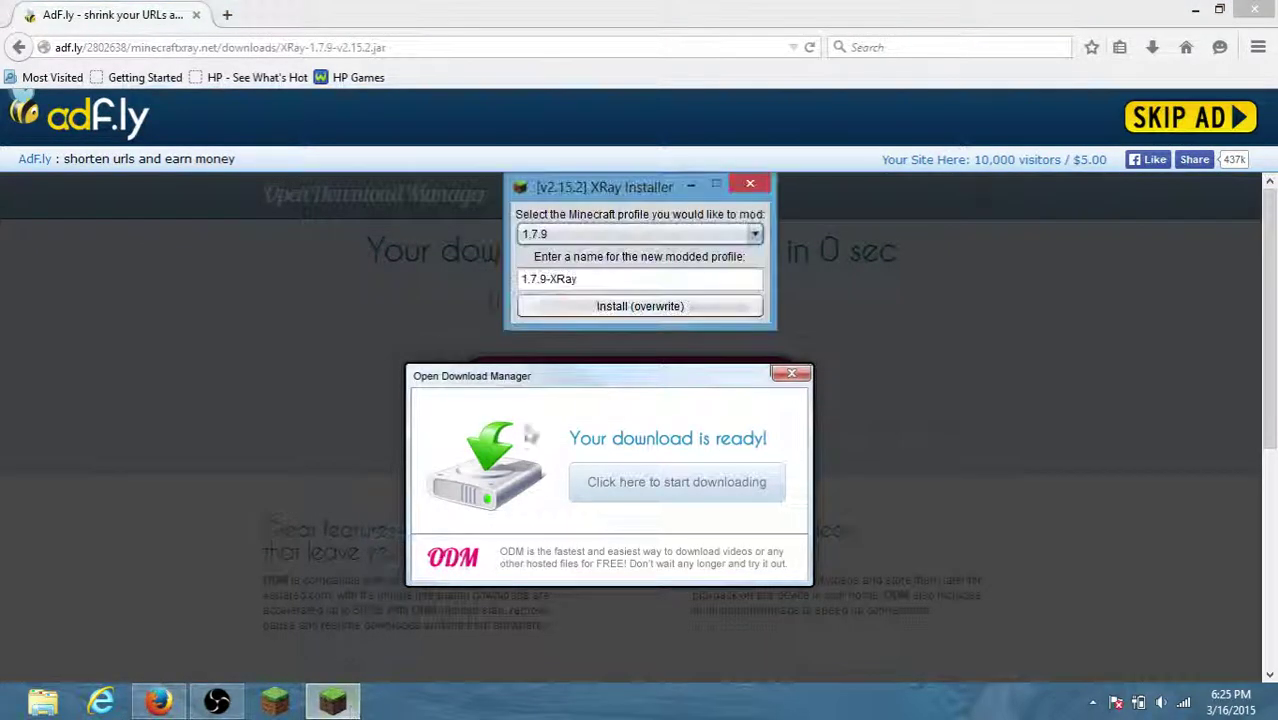
- Install XRay for the 1.7.9 profile as 1.7.9-XRay, overwriting the existing version, and close the installer's messages
click(614, 281)
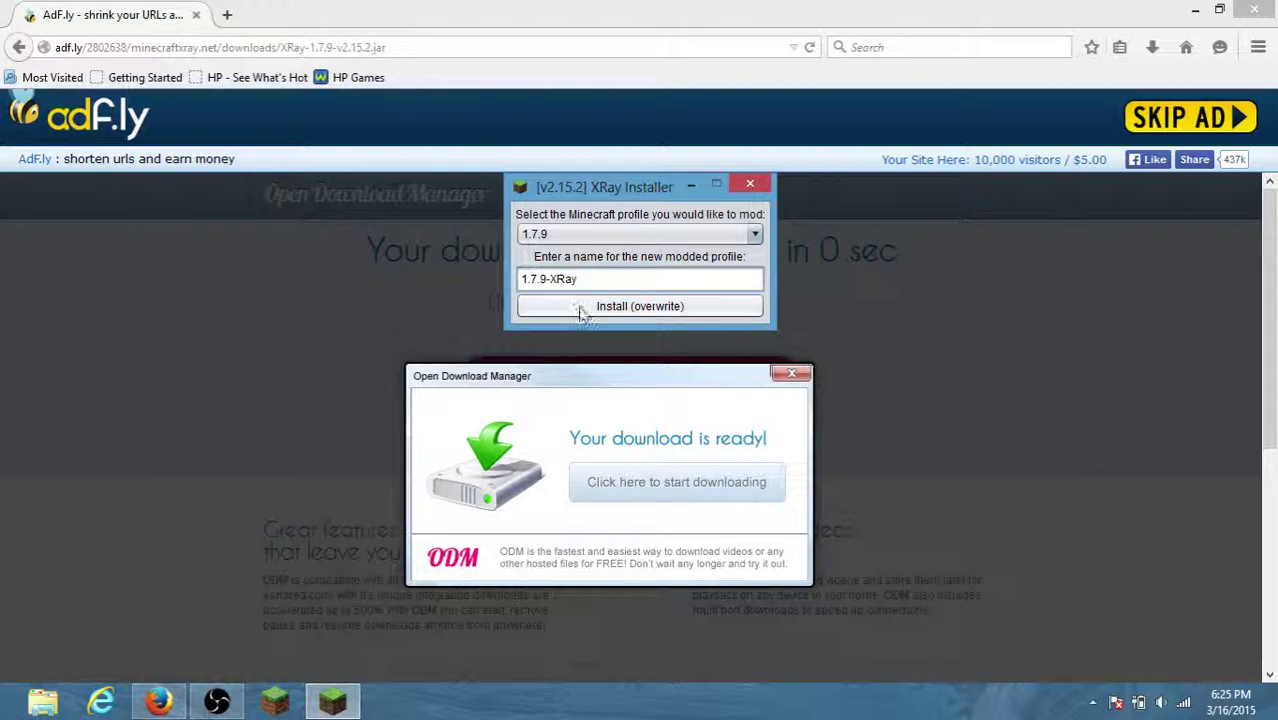
click(579, 307)
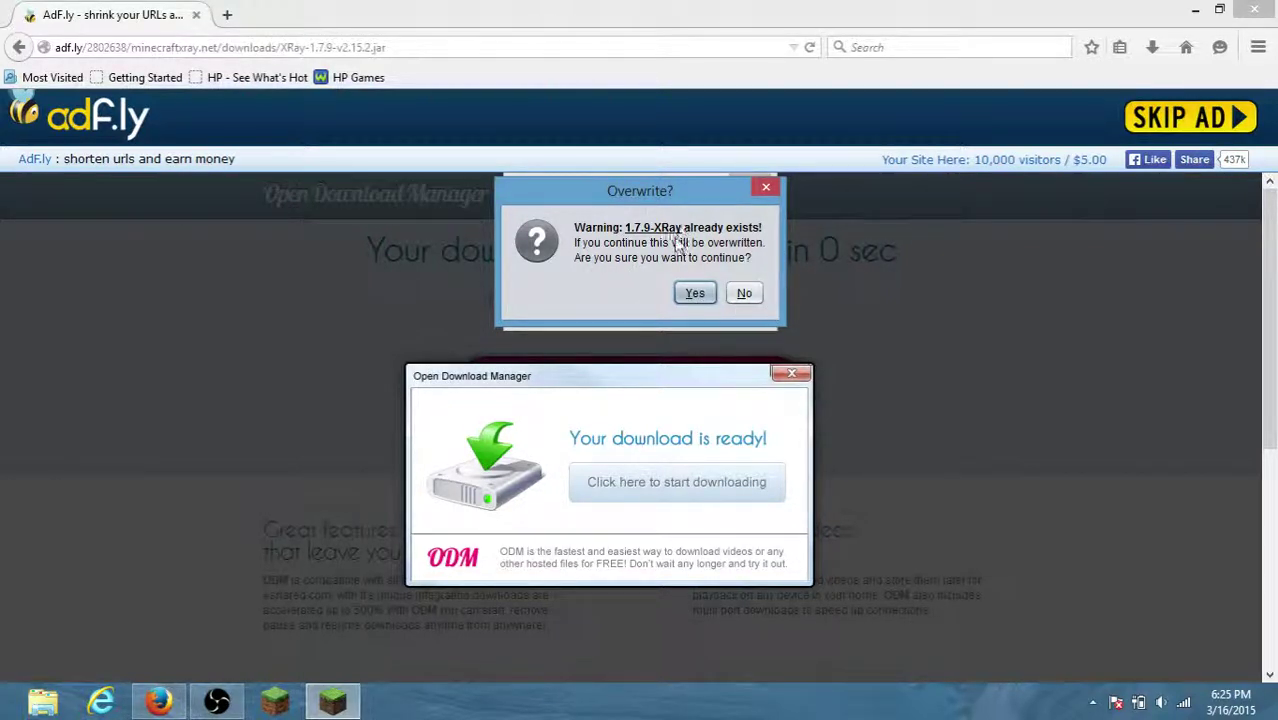
click(682, 289)
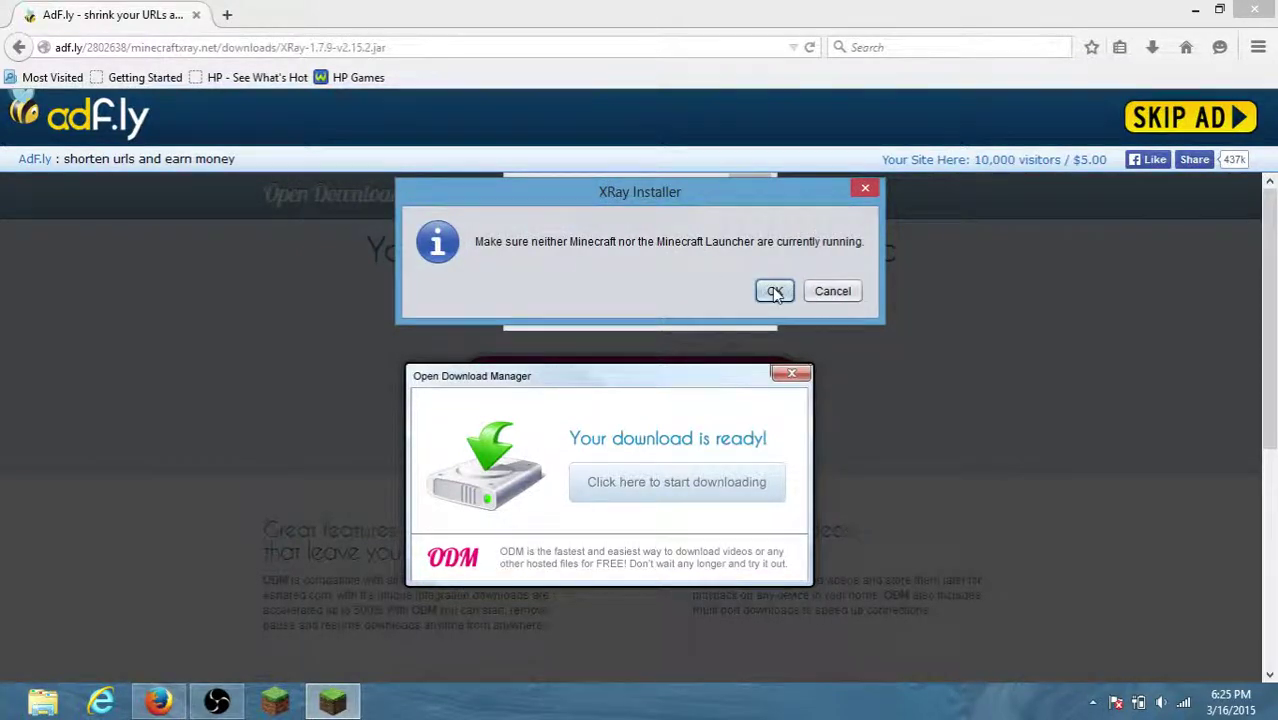
click(774, 291)
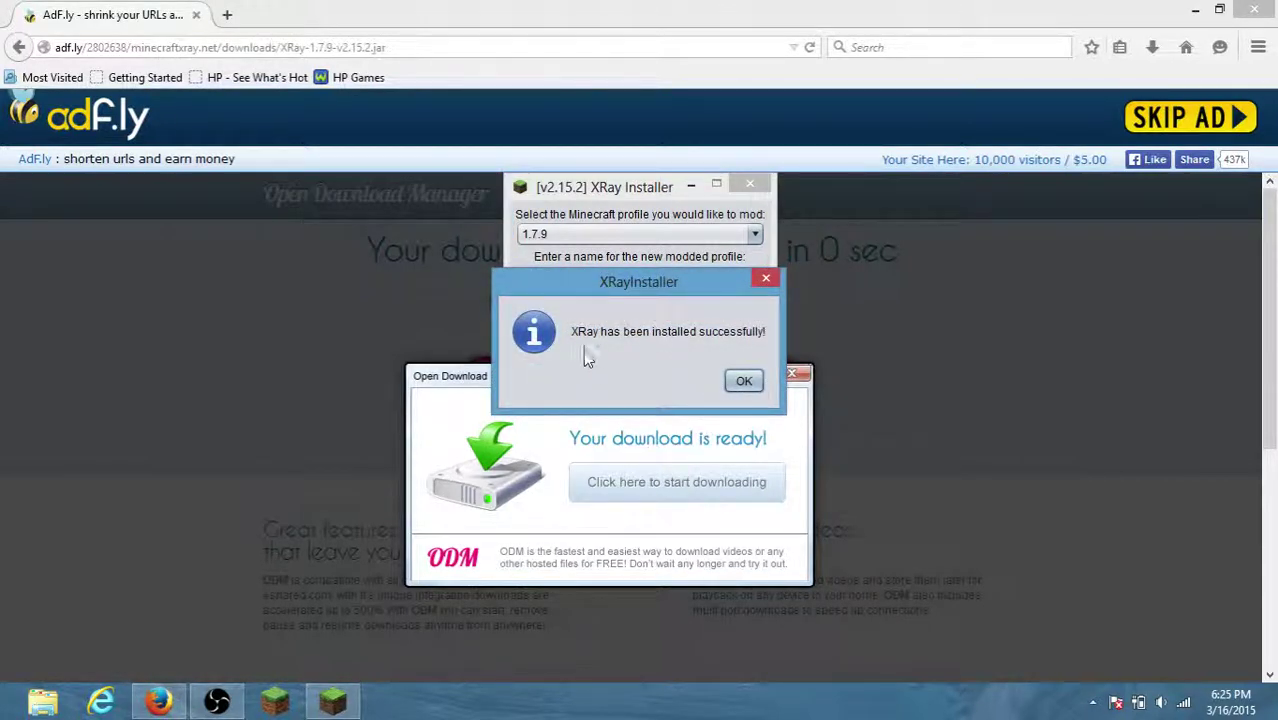
click(744, 381)
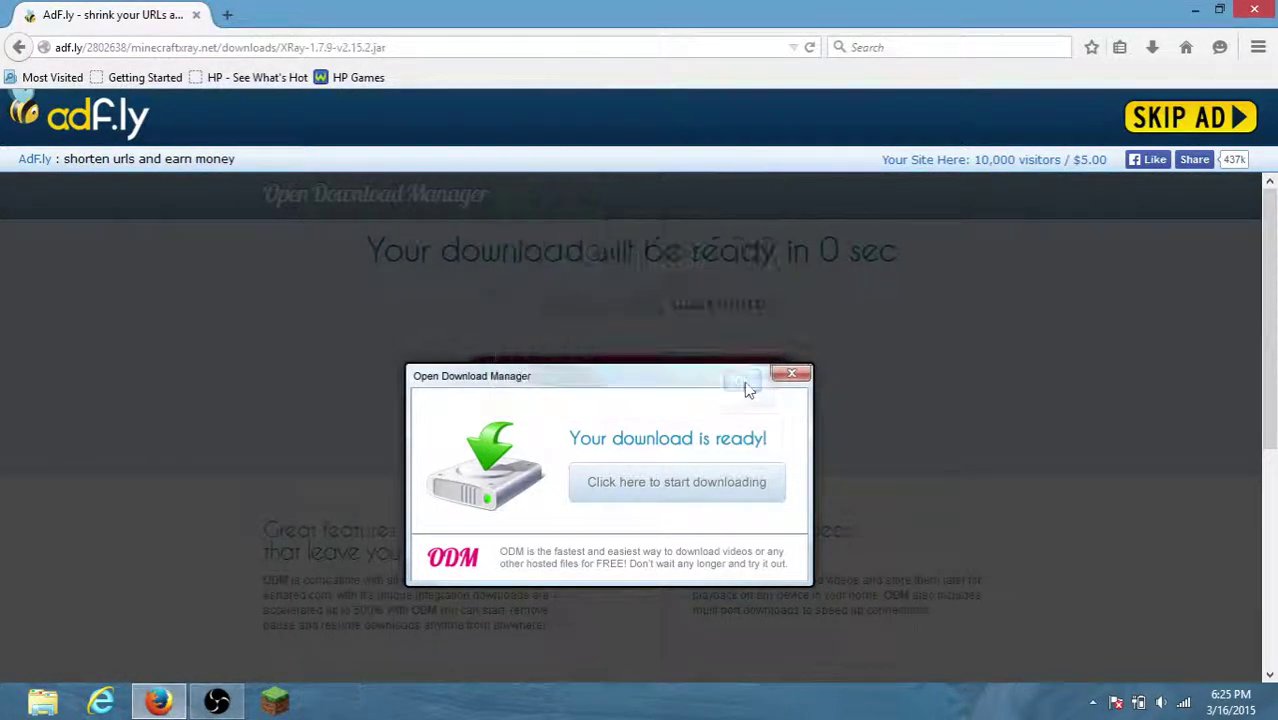
- Start the Minecraft launcher, minimize the Firefox window and bring up the Open Broadcaster Software window
click(290, 706)
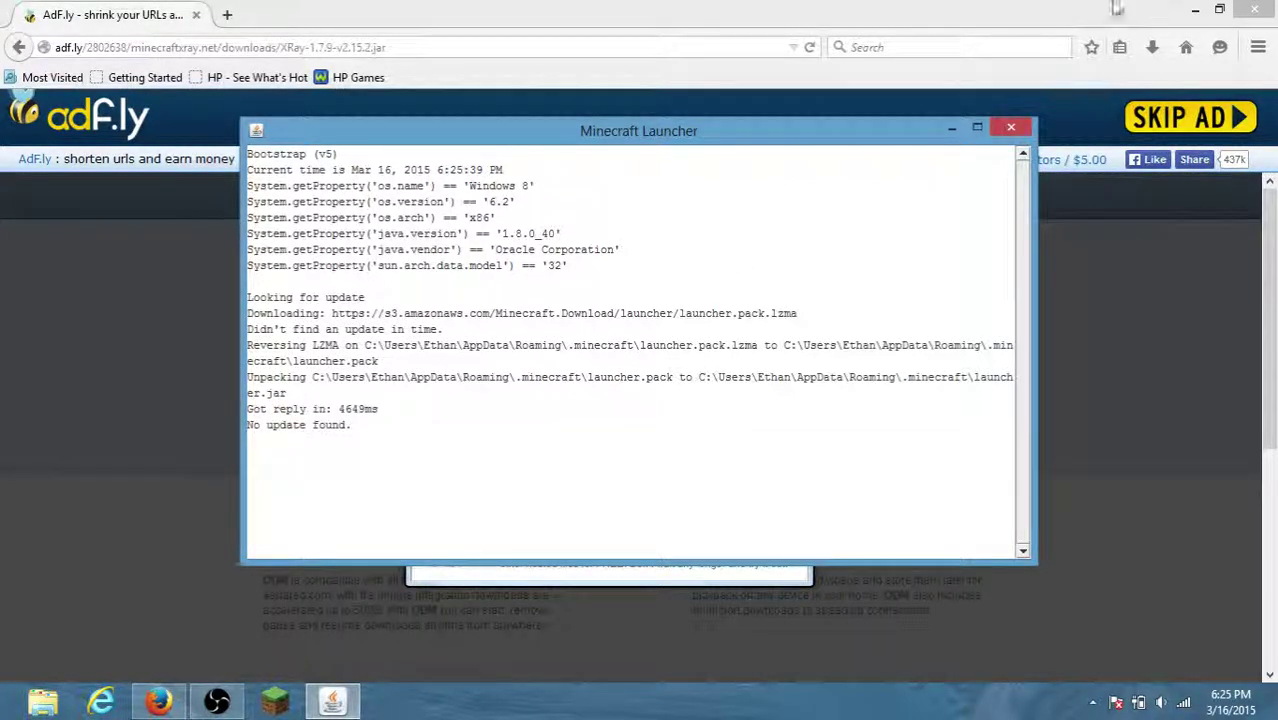
click(1190, 10)
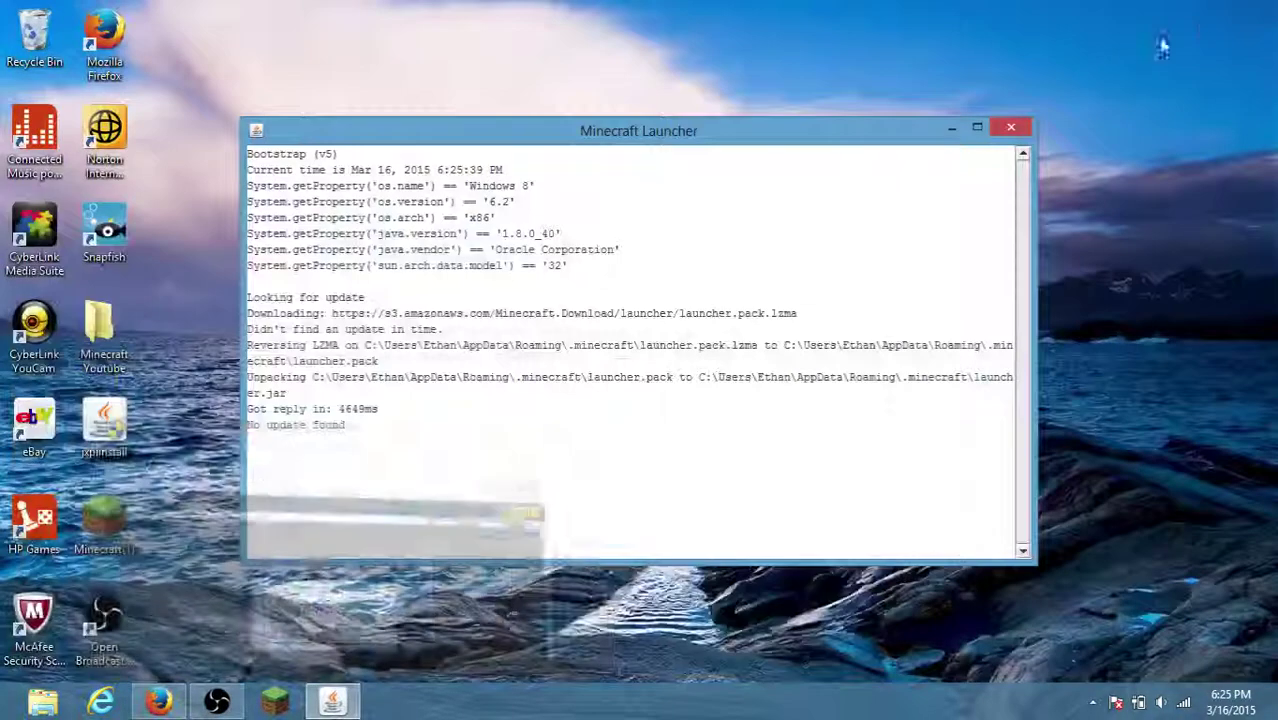
click(160, 702)
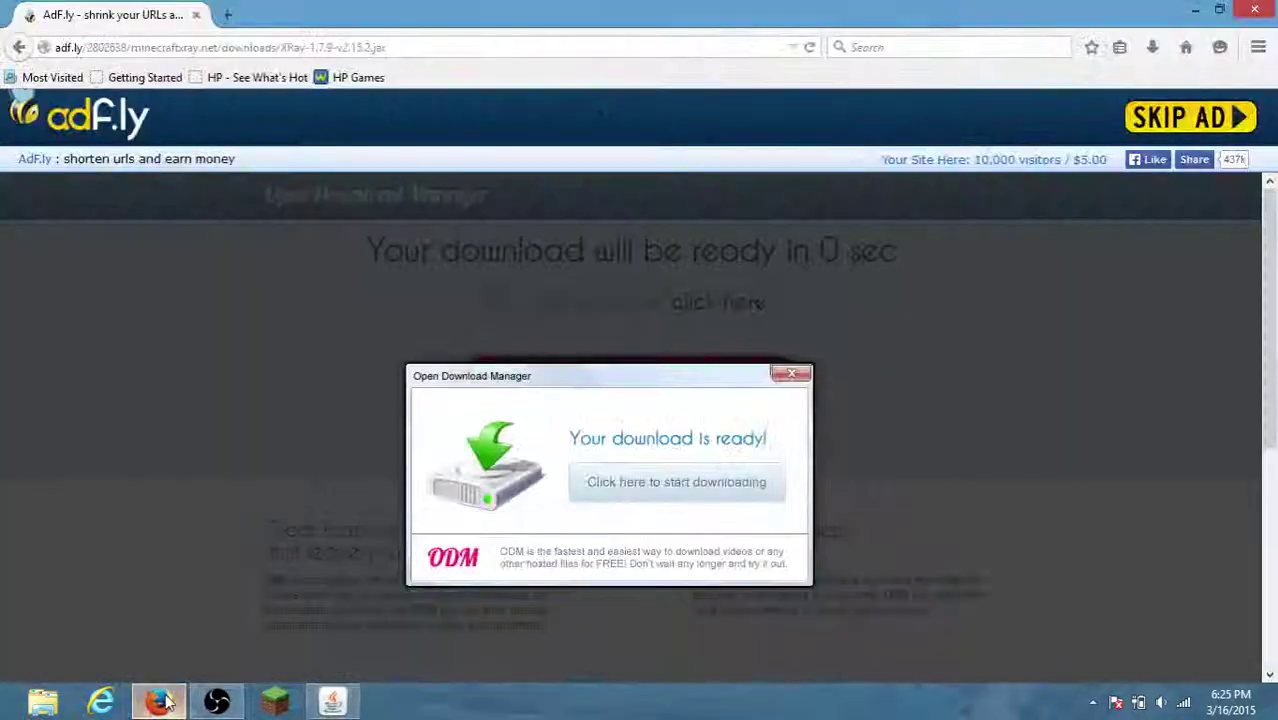
click(1199, 10)
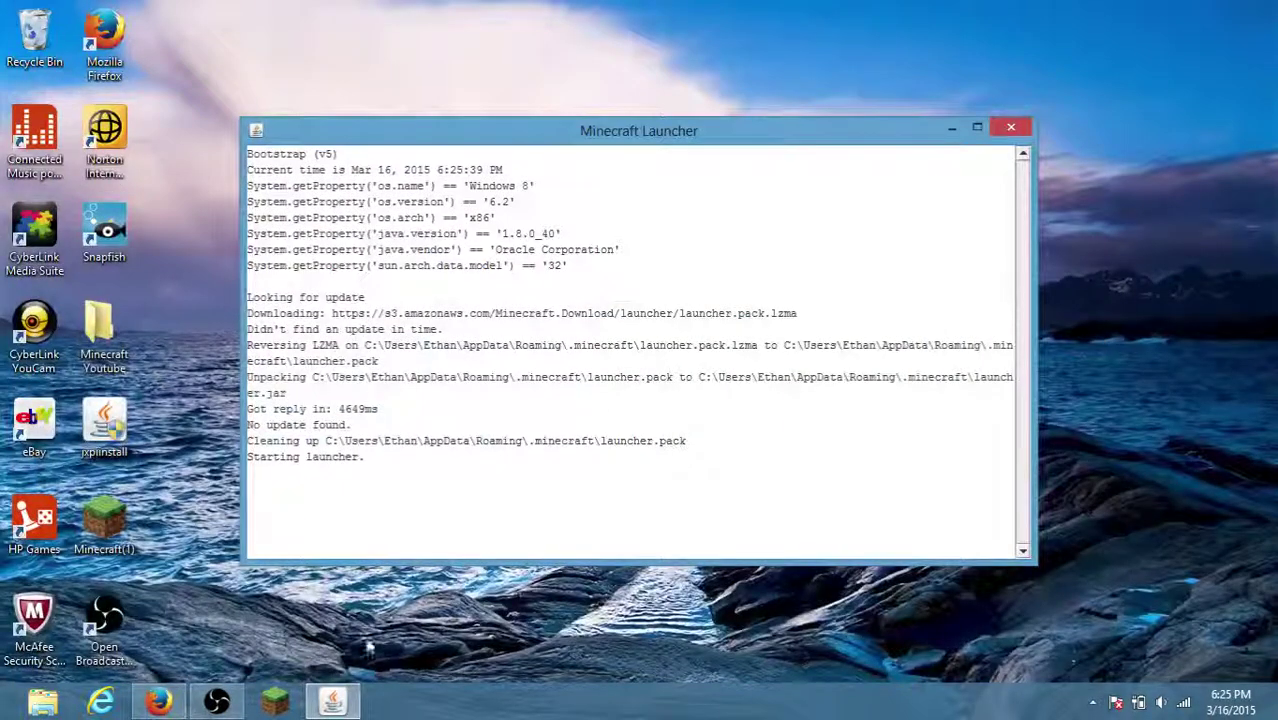
click(217, 702)
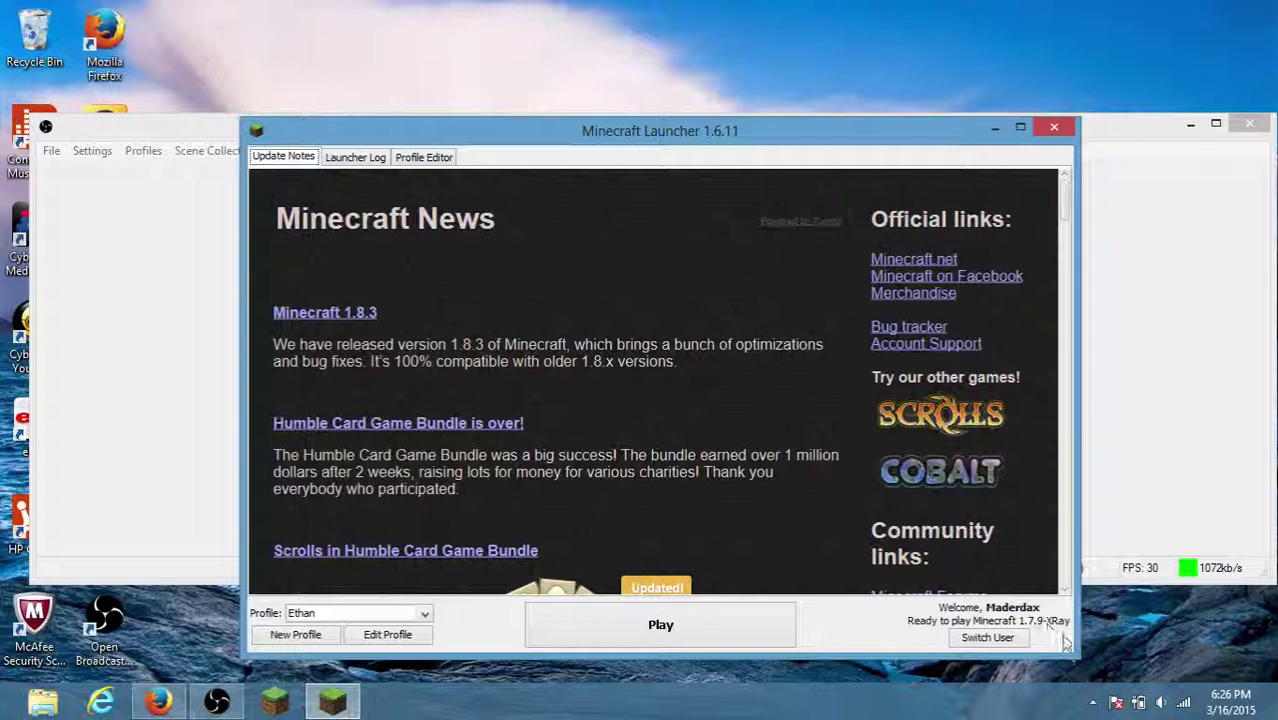
- Launch Minecraft 1.7.9-XRay from the launcher, minimize the Open Broadcaster Software window and maximize the game window
click(680, 640)
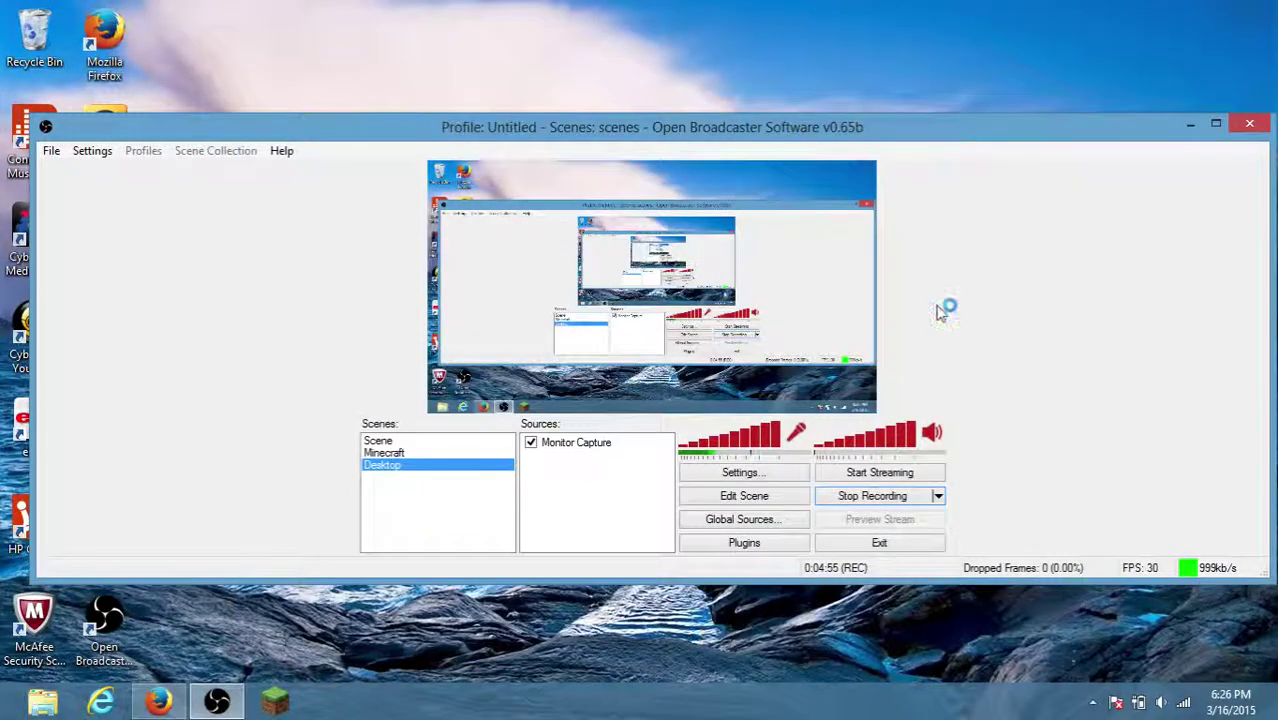
click(1190, 123)
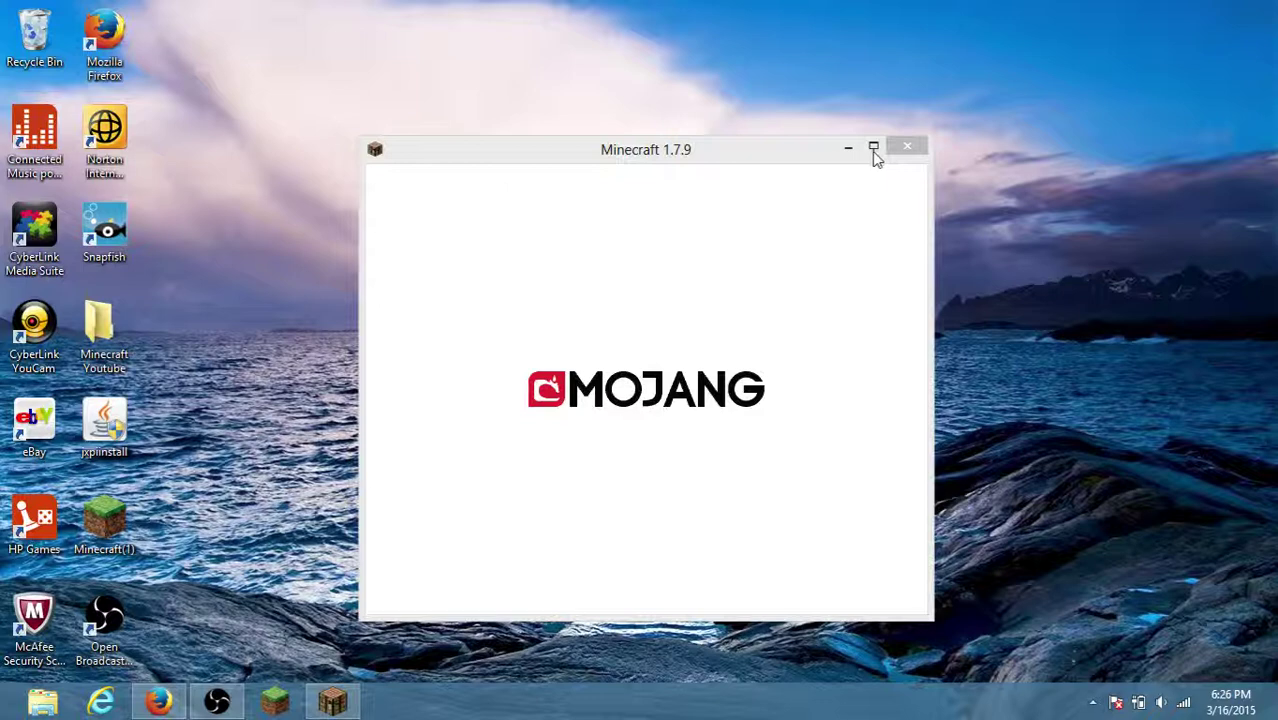
click(873, 150)
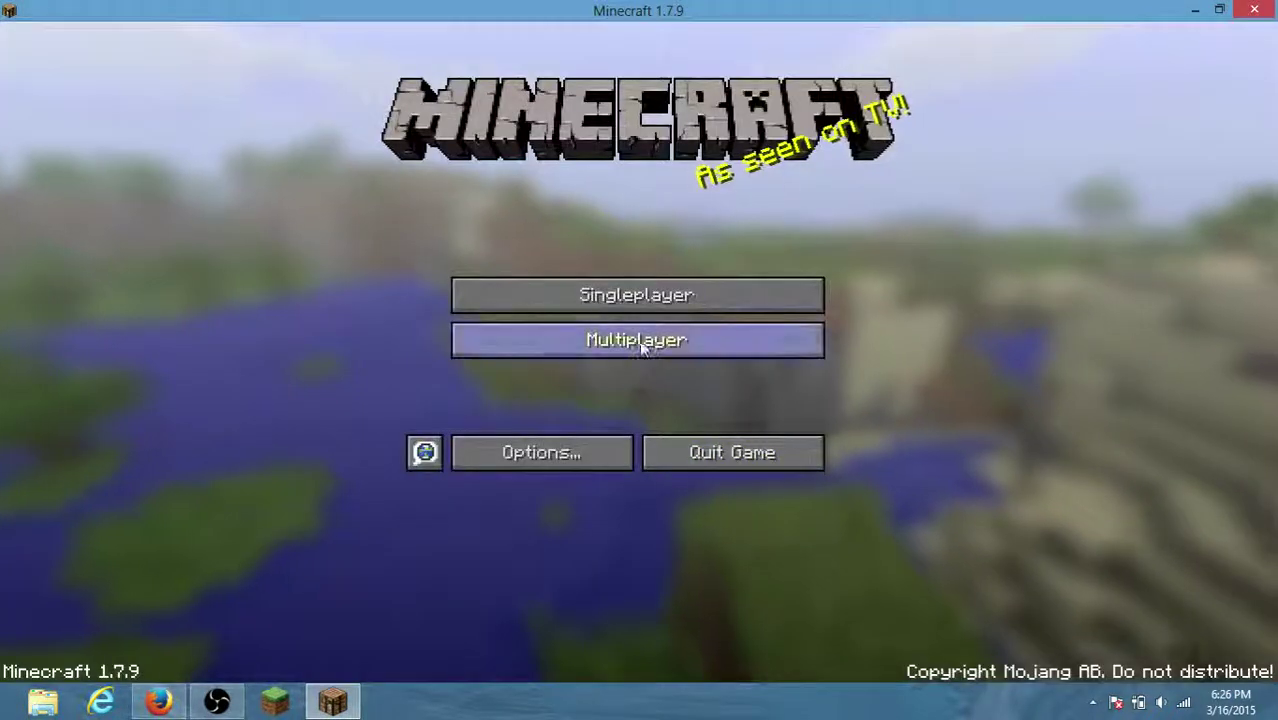
- Open the multiplayer server list and join the HiveMC.eu server
click(662, 340)
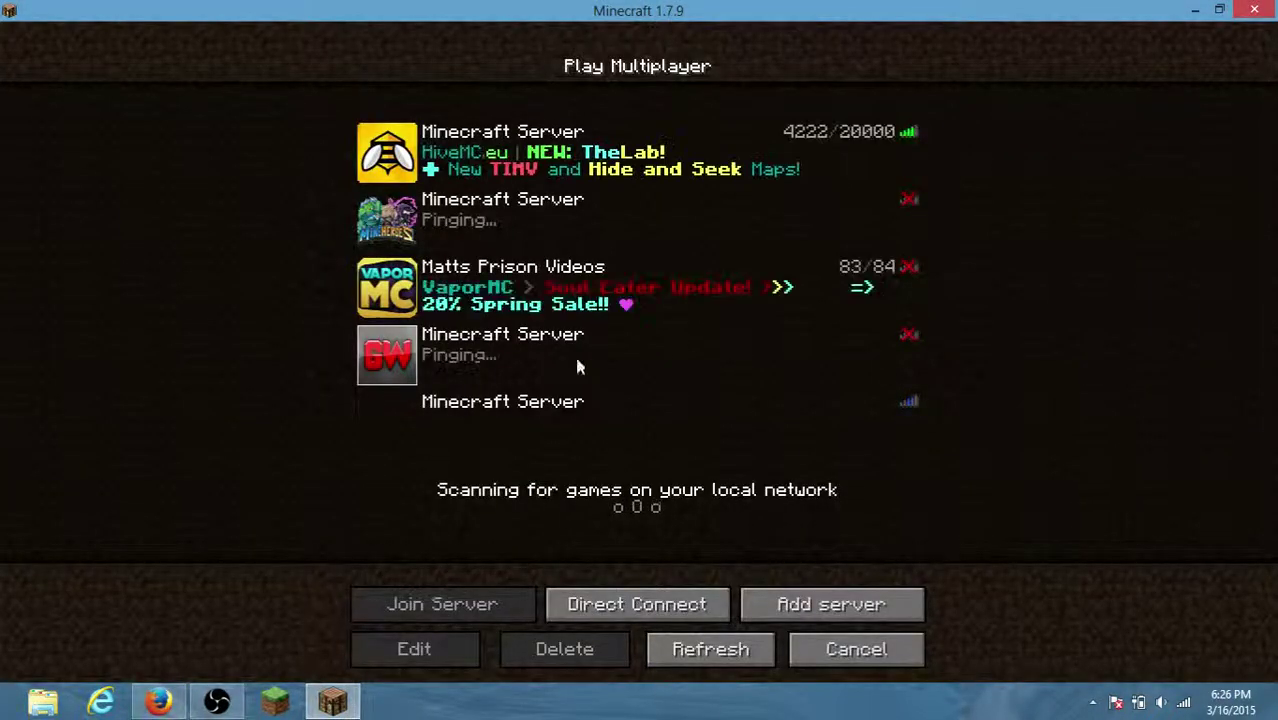
click(533, 184)
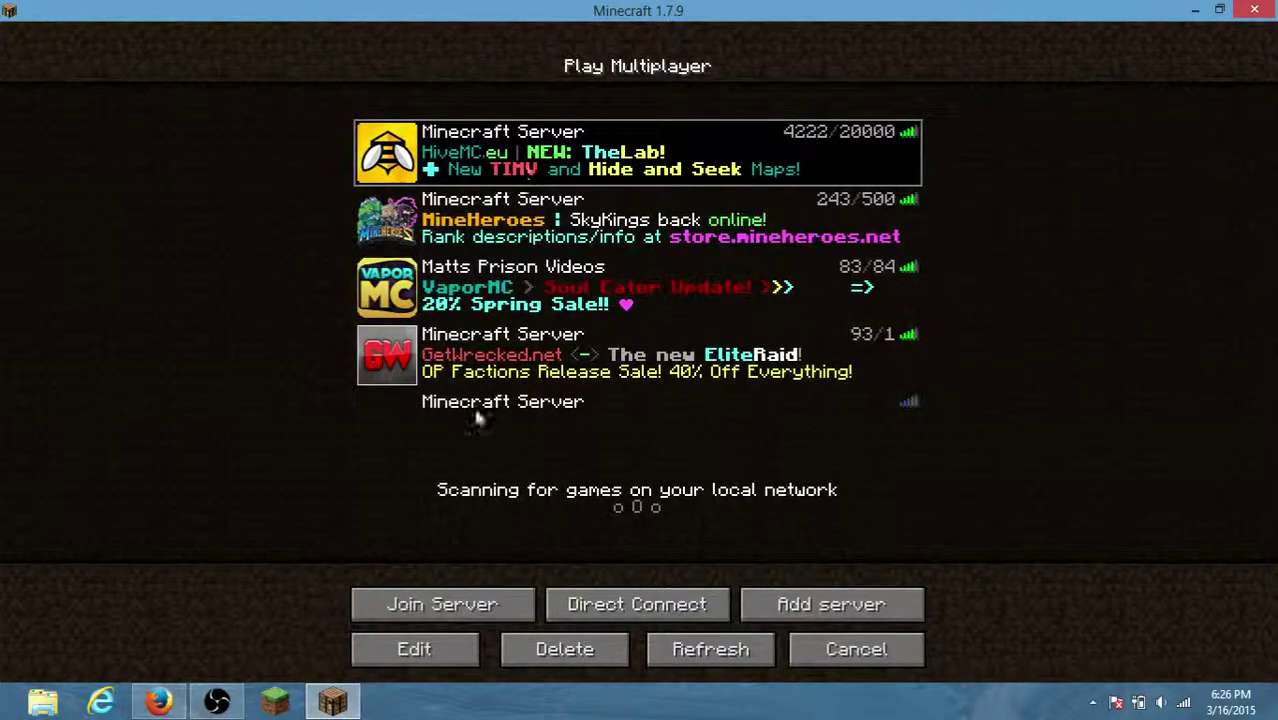
click(465, 611)
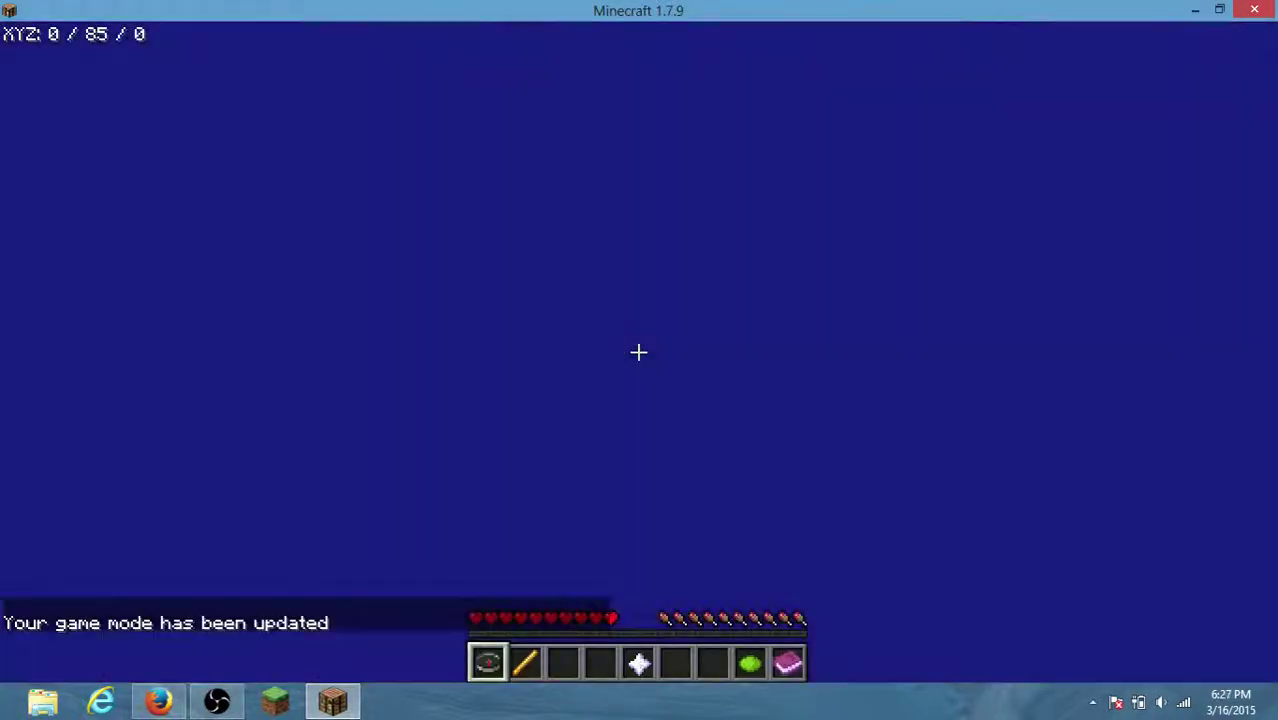
- Select the fourth hotbar slot and walk through the server lobby in the normal view
key(w)
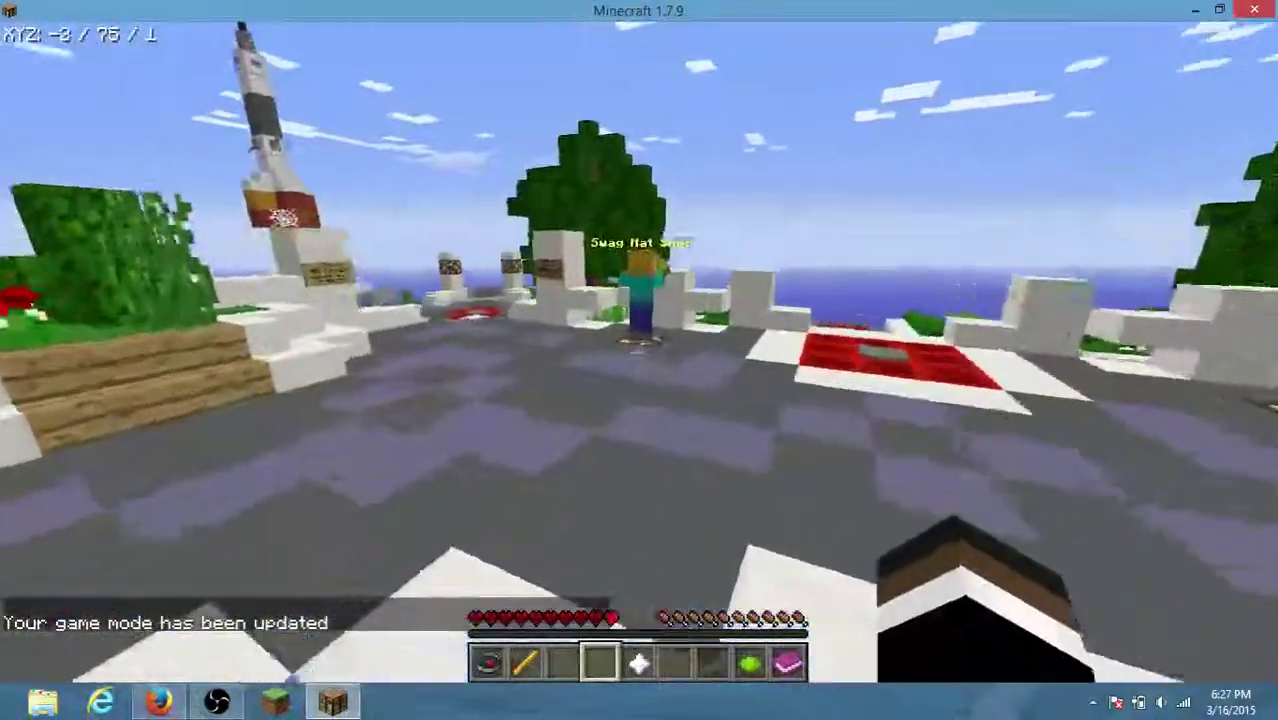
key(4)
key(w)
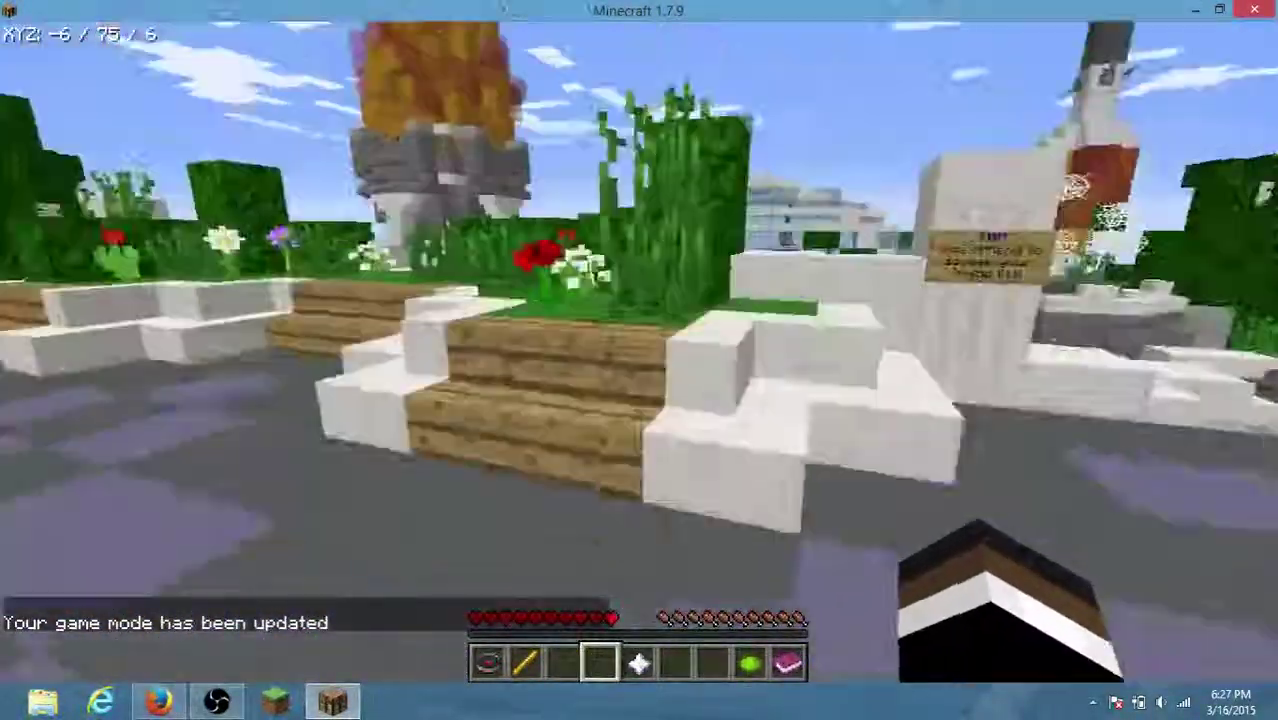
key(w)
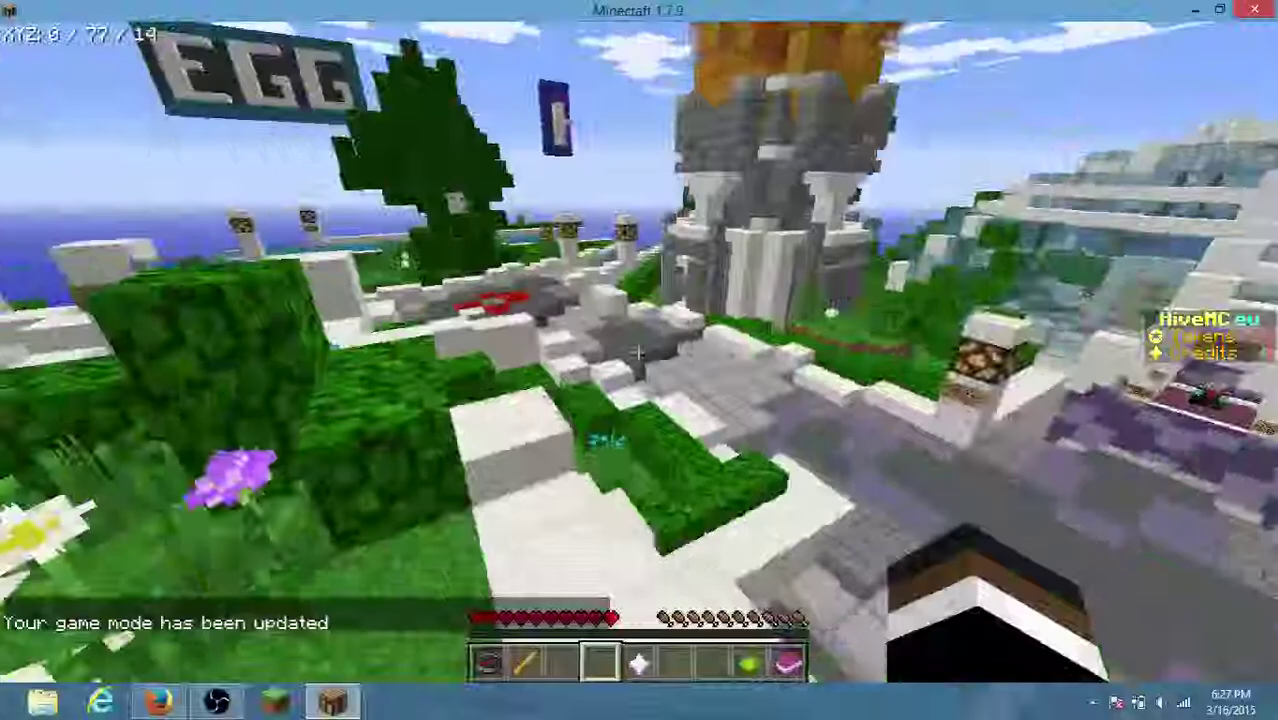
key(w)
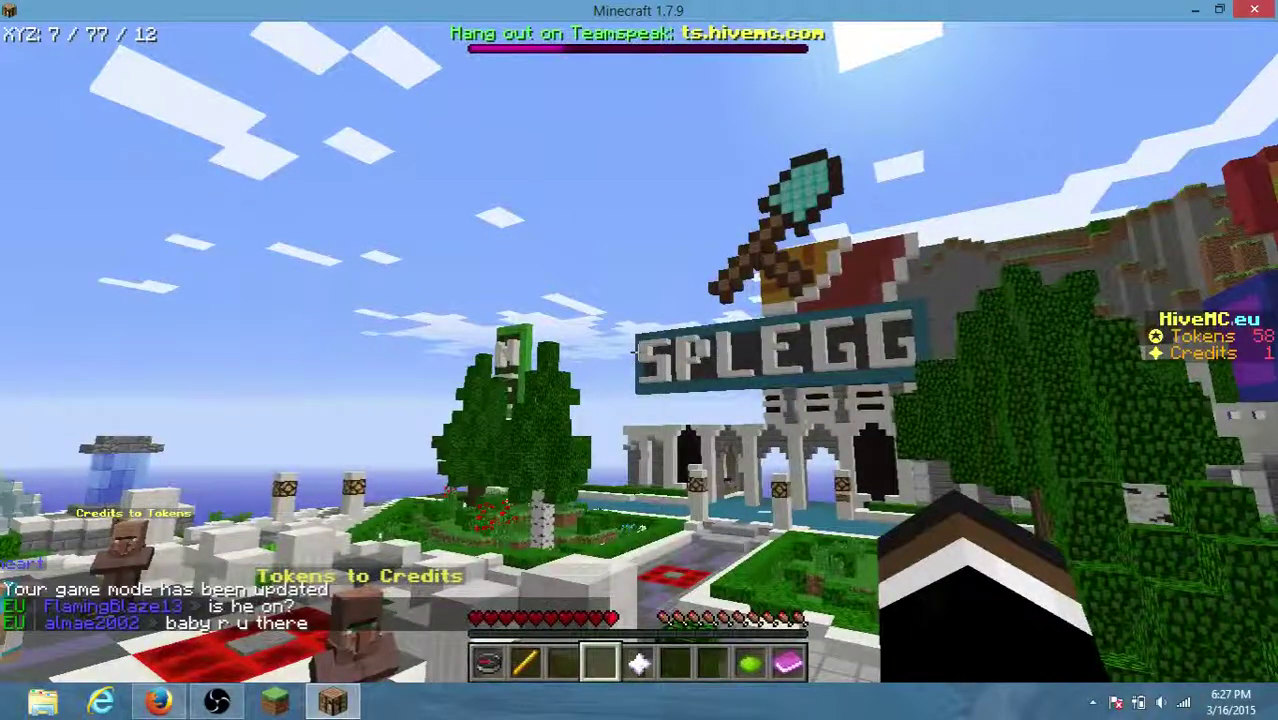
- Turn on the XRay view and walk around the lobby, switching to the cave view to look beneath the ground
key(w)
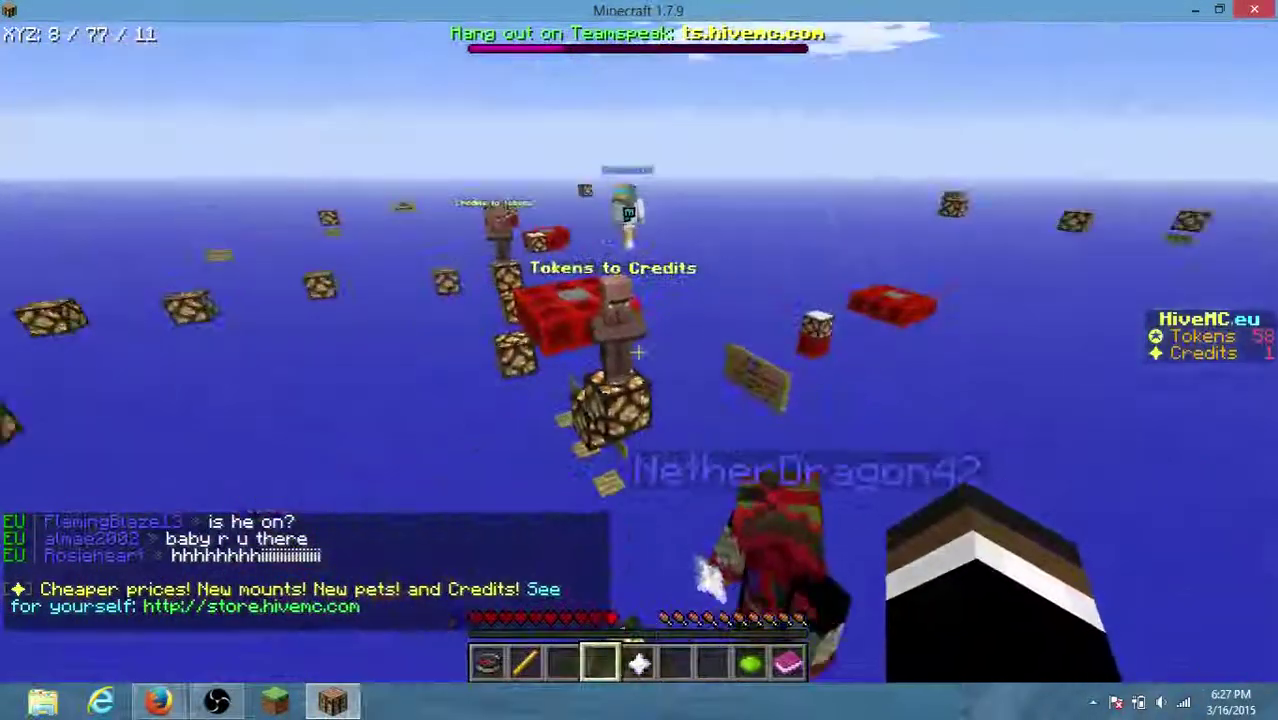
key(w)
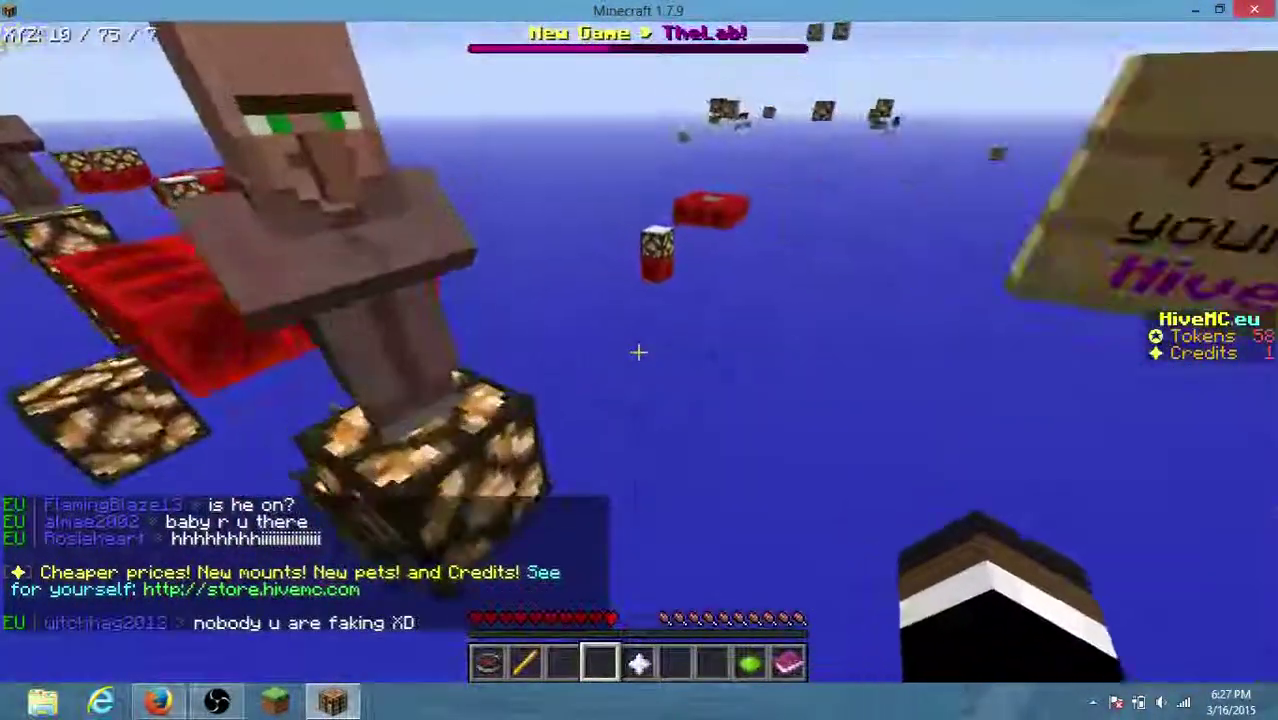
key(w)
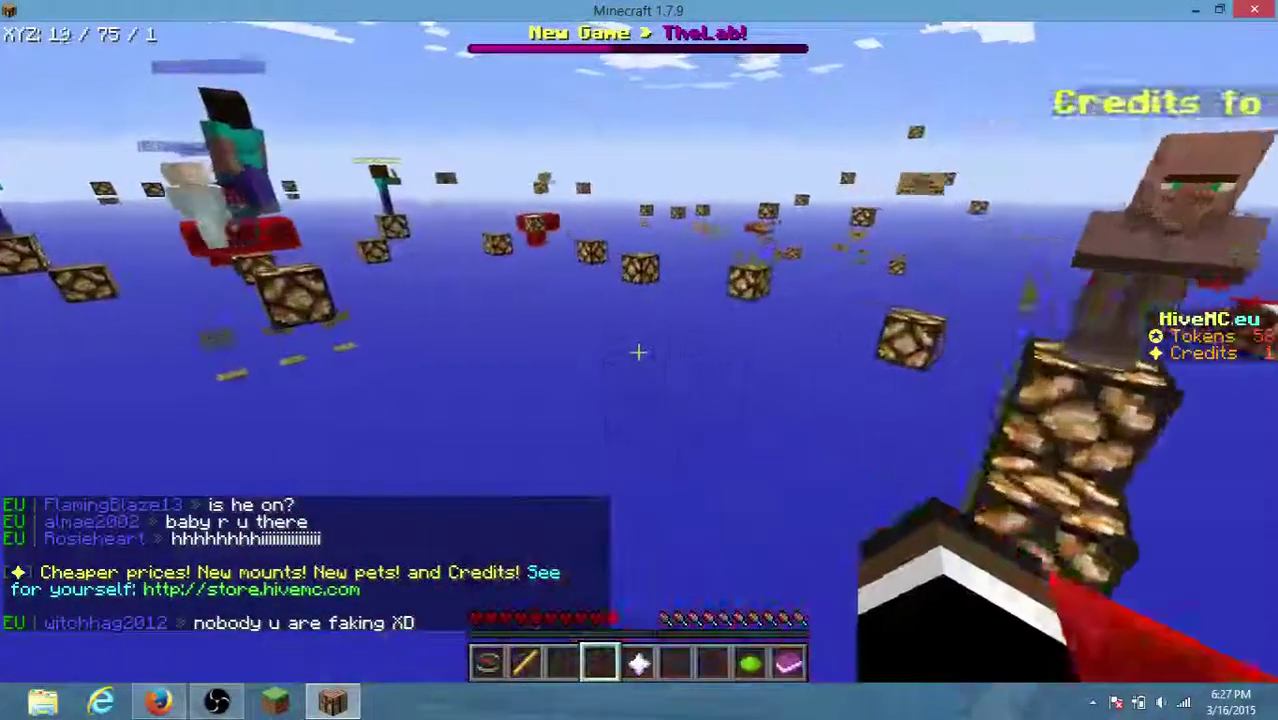
key(w)
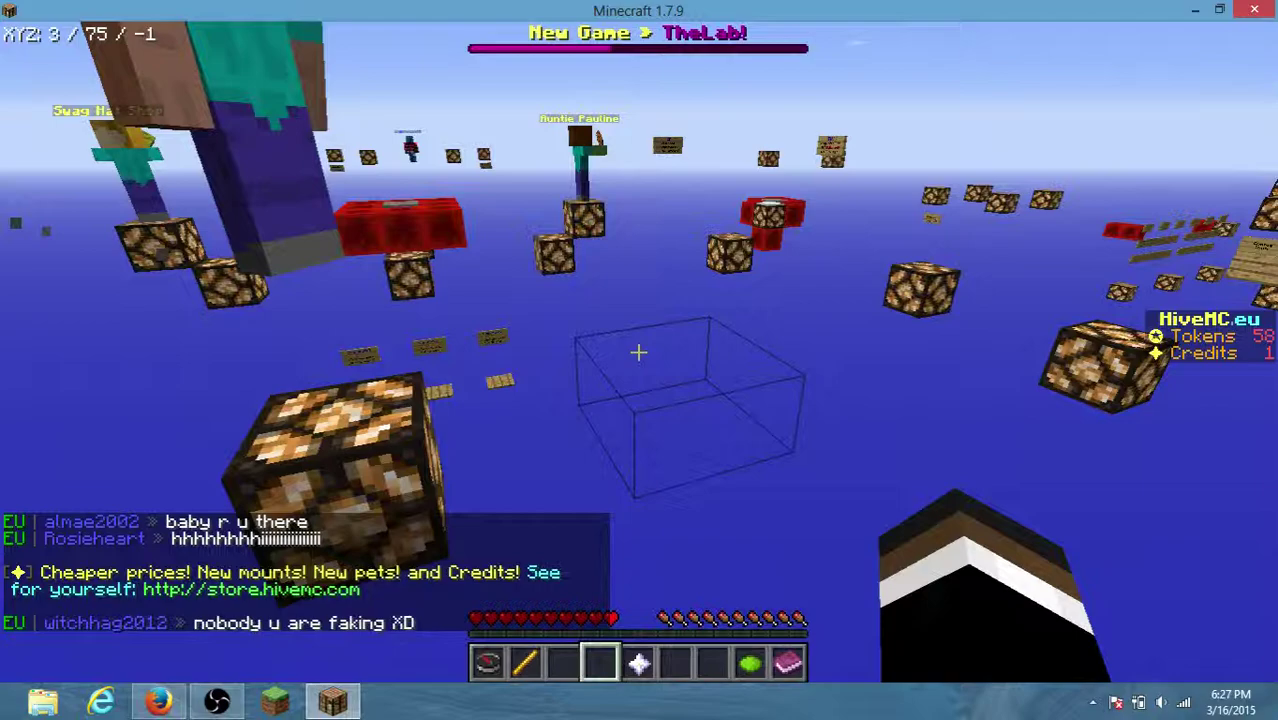
key(w)
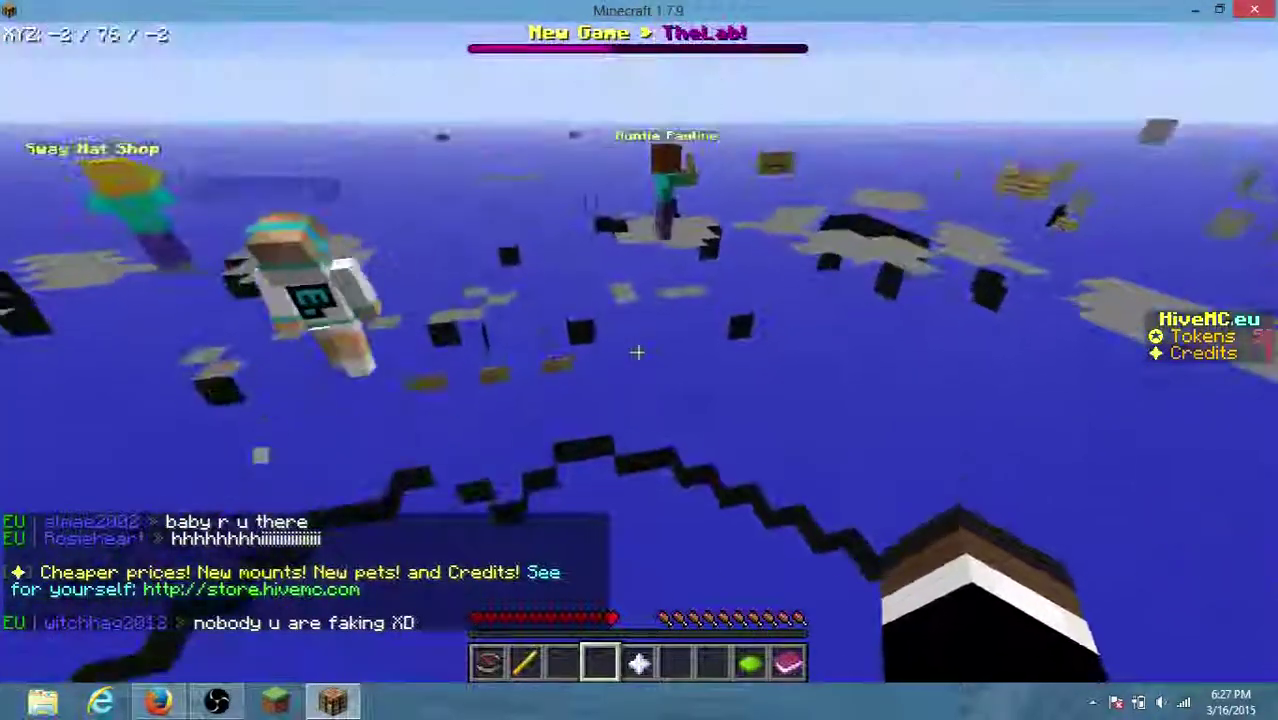
key(w)
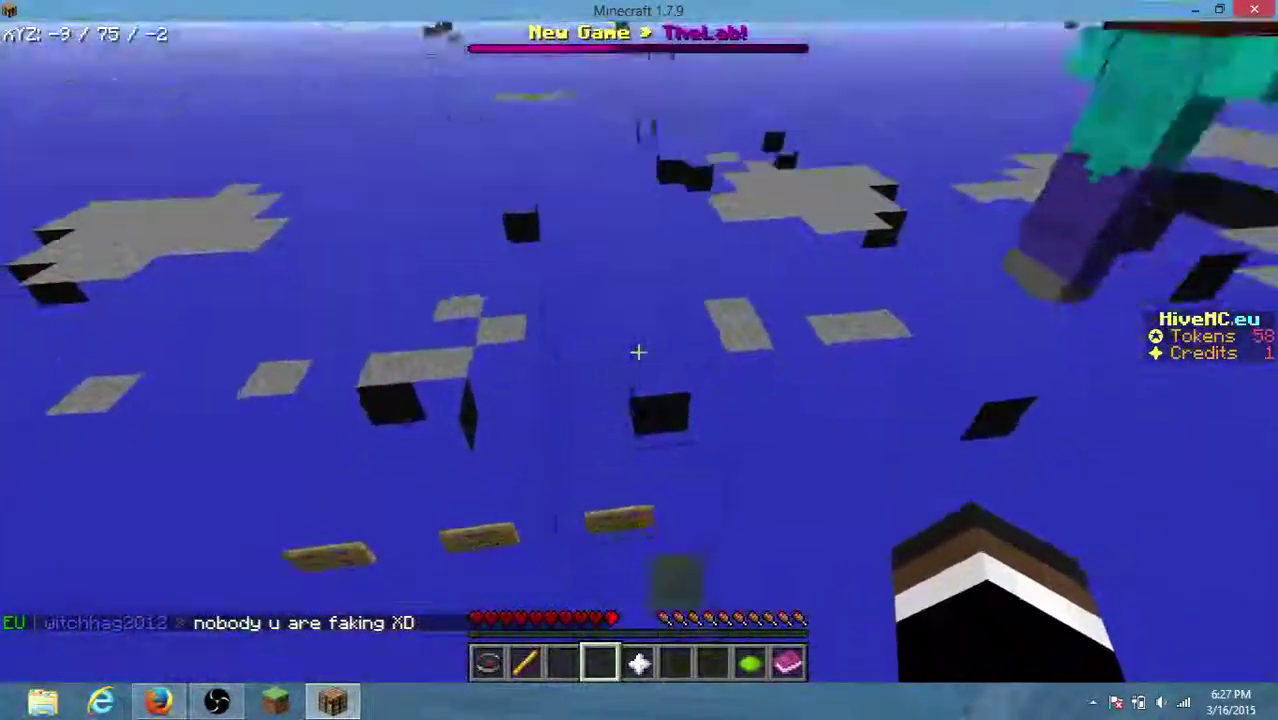
- Return to the normal view and walk across the lobby to the water by the Splegg building
key(w)
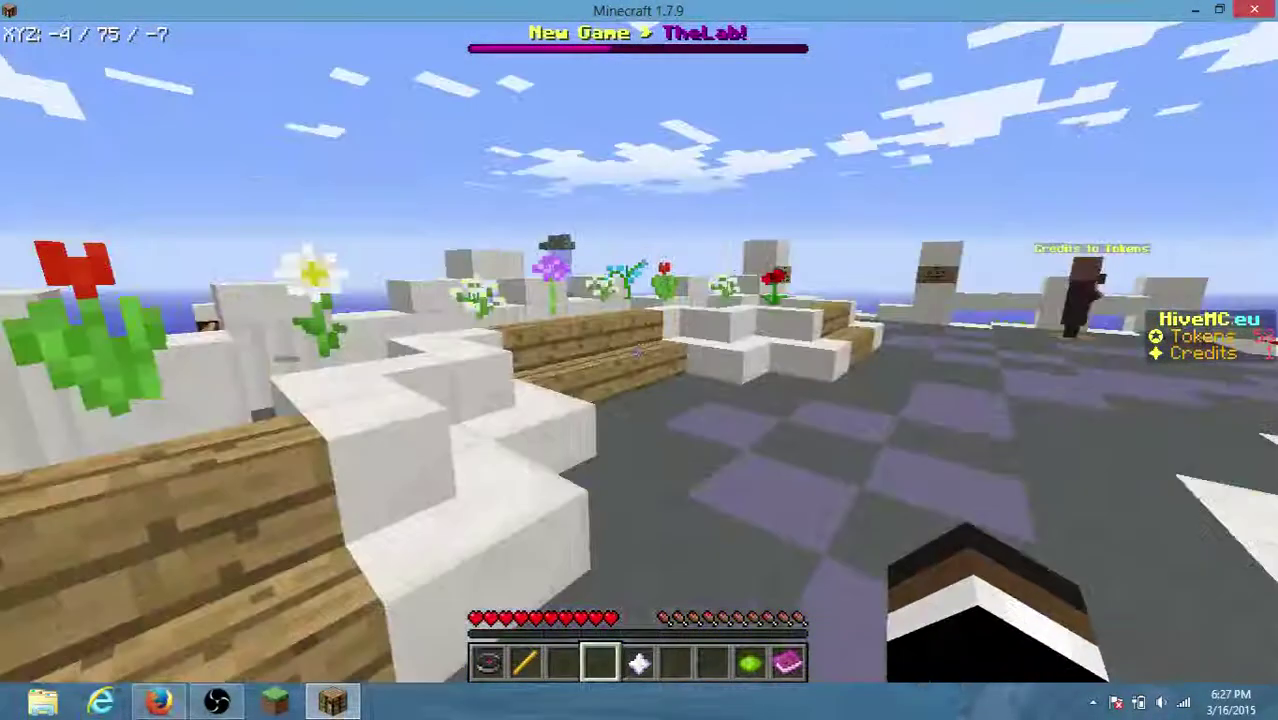
key(w)
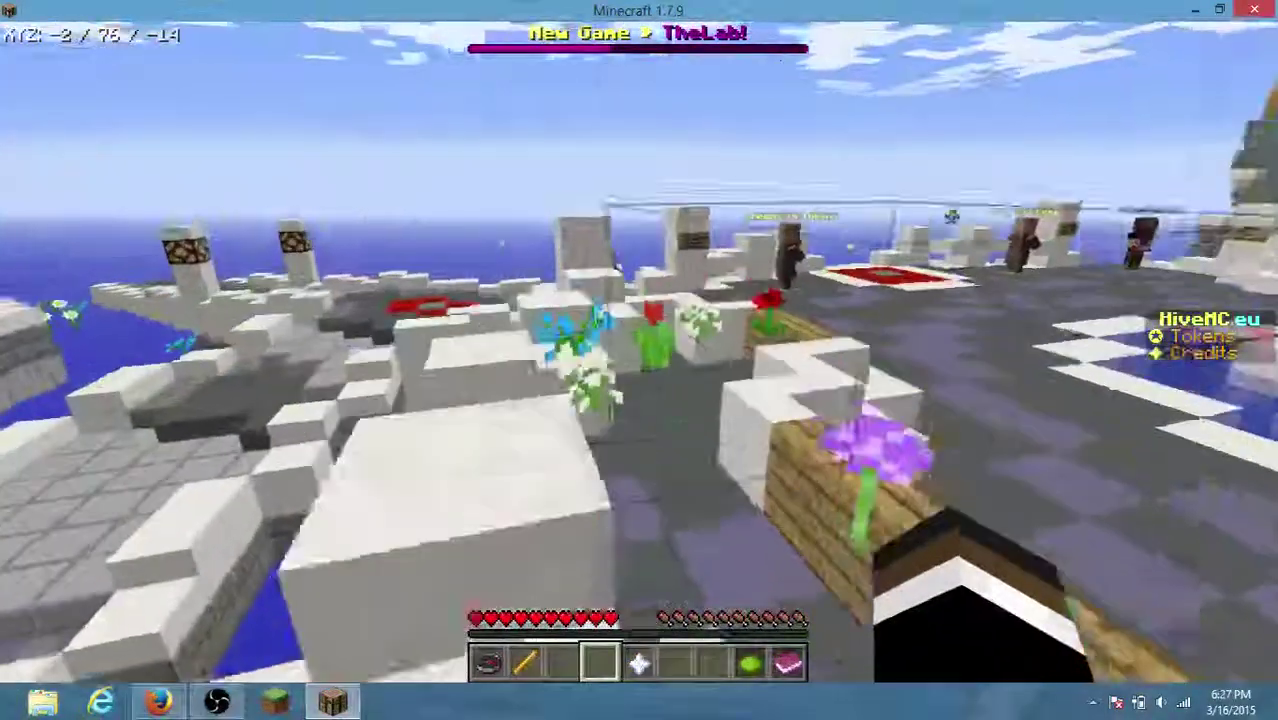
key(w)
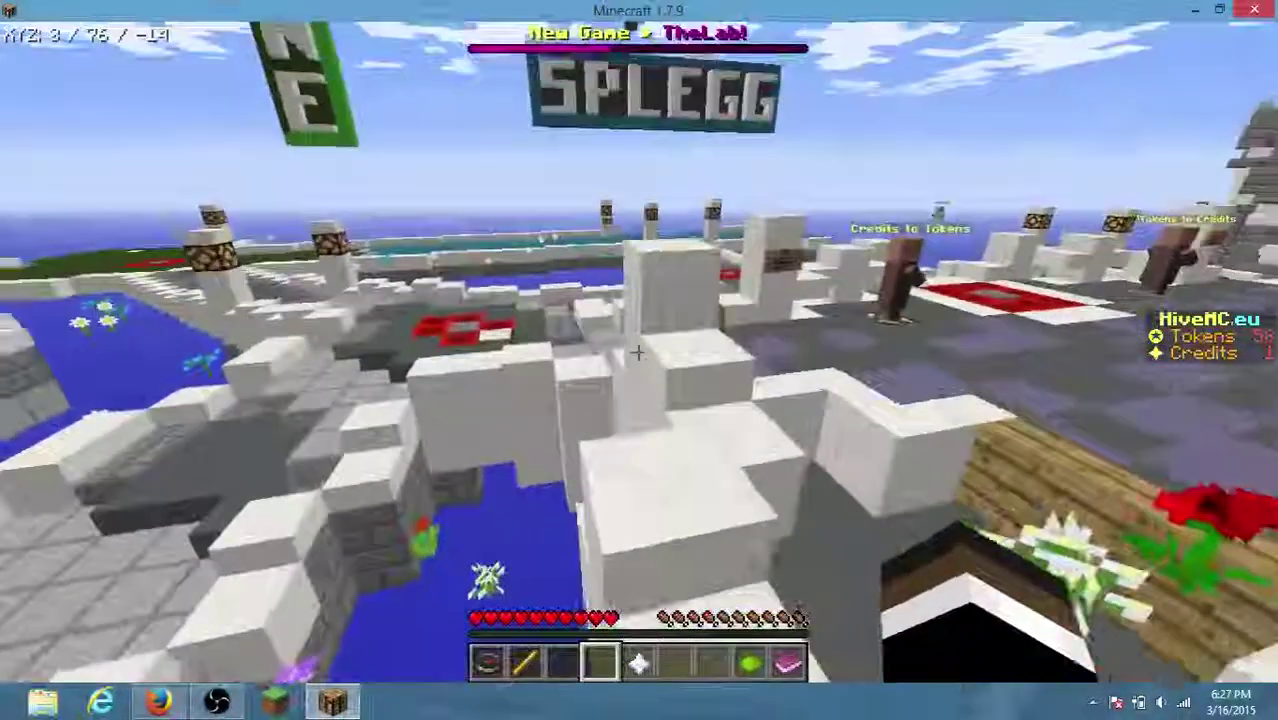
key(w)
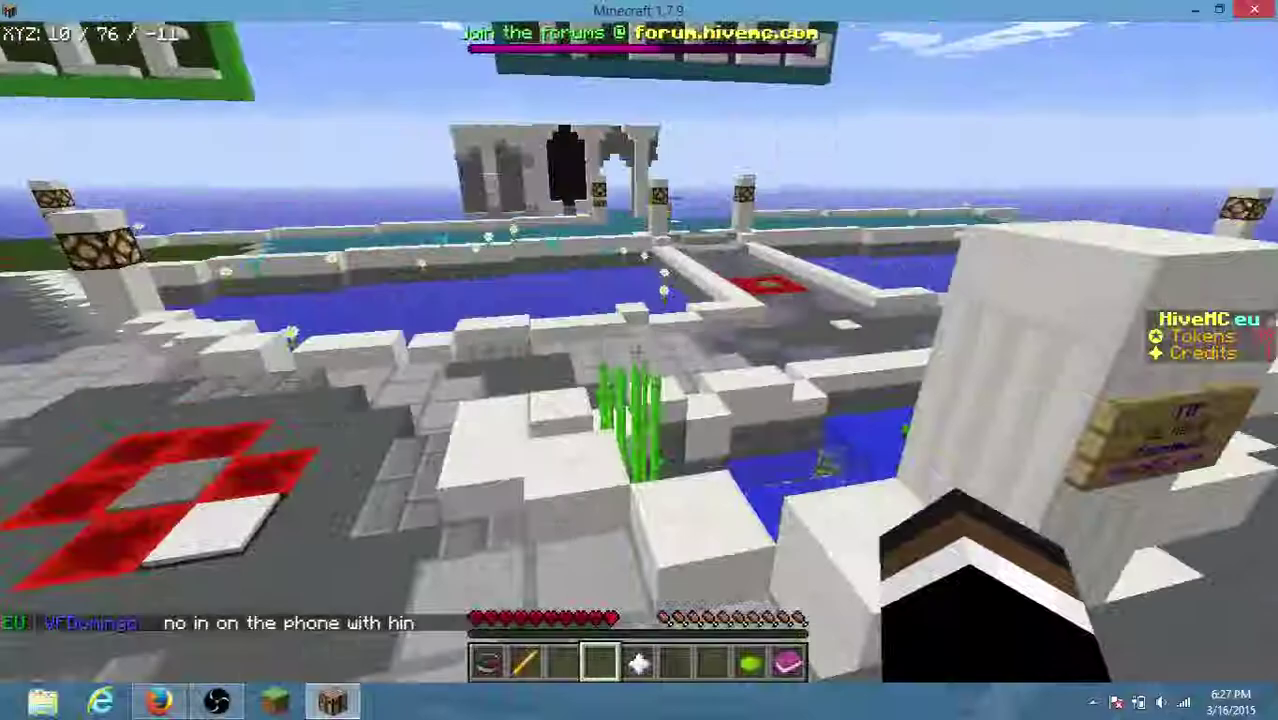
key(w)
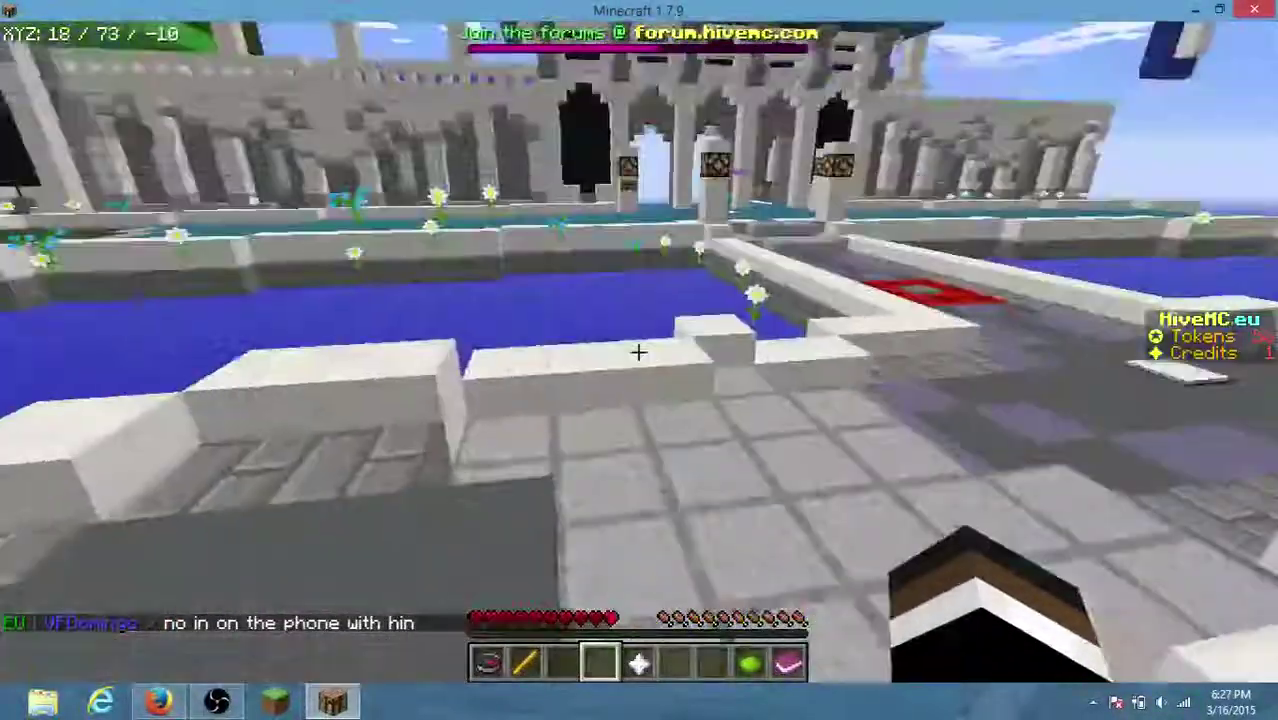
key(w)
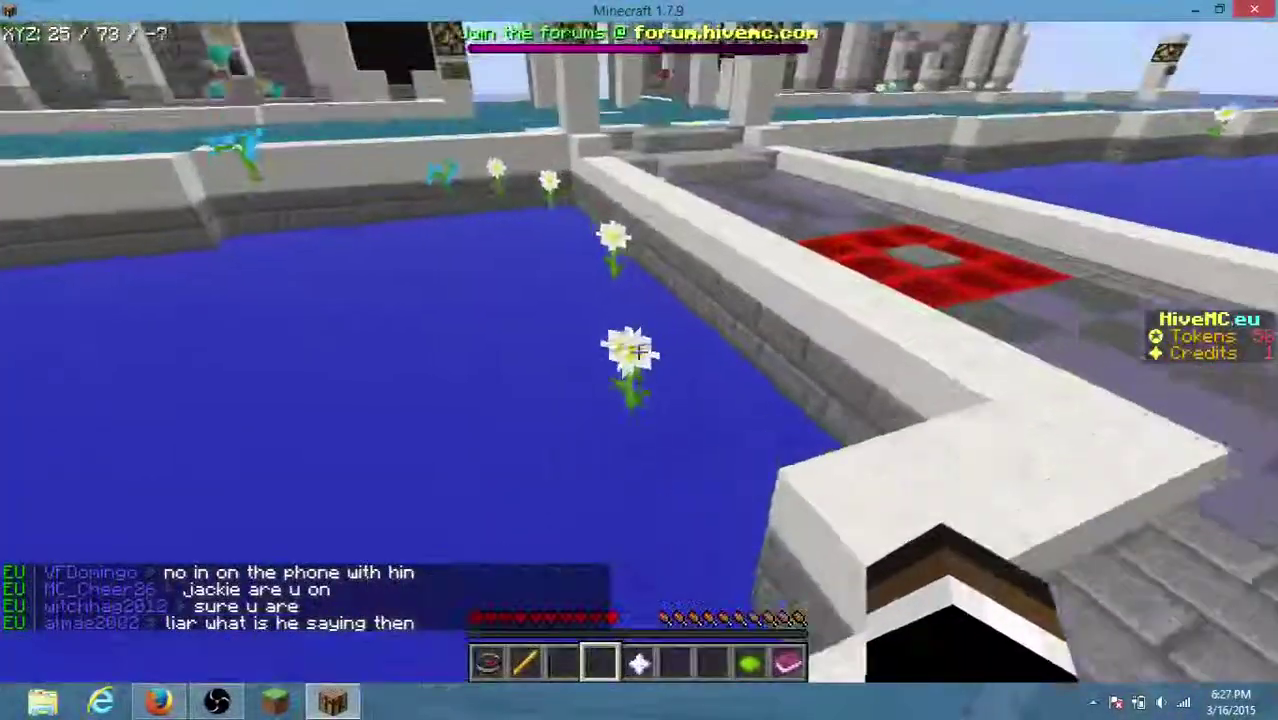
key(w)
- Cycle the camera between first-person and third-person views to look at the character in the lobby
key(F5)
key(F5)
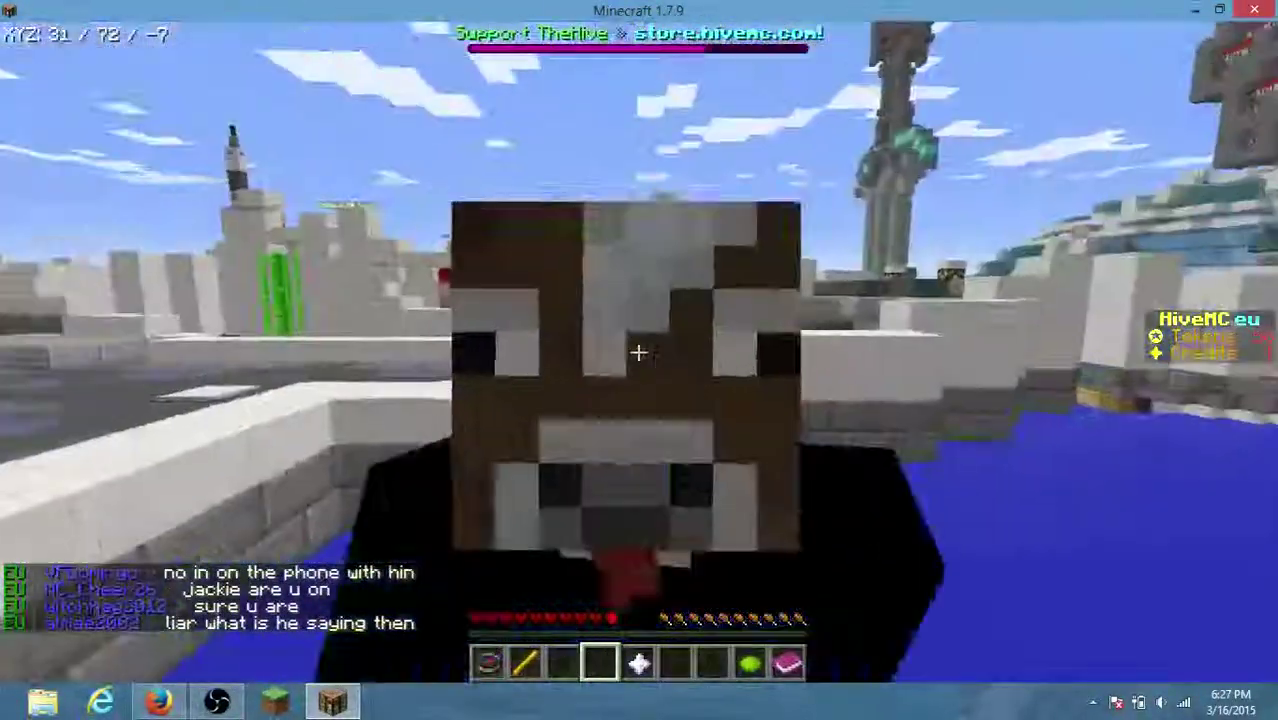
key(F5)
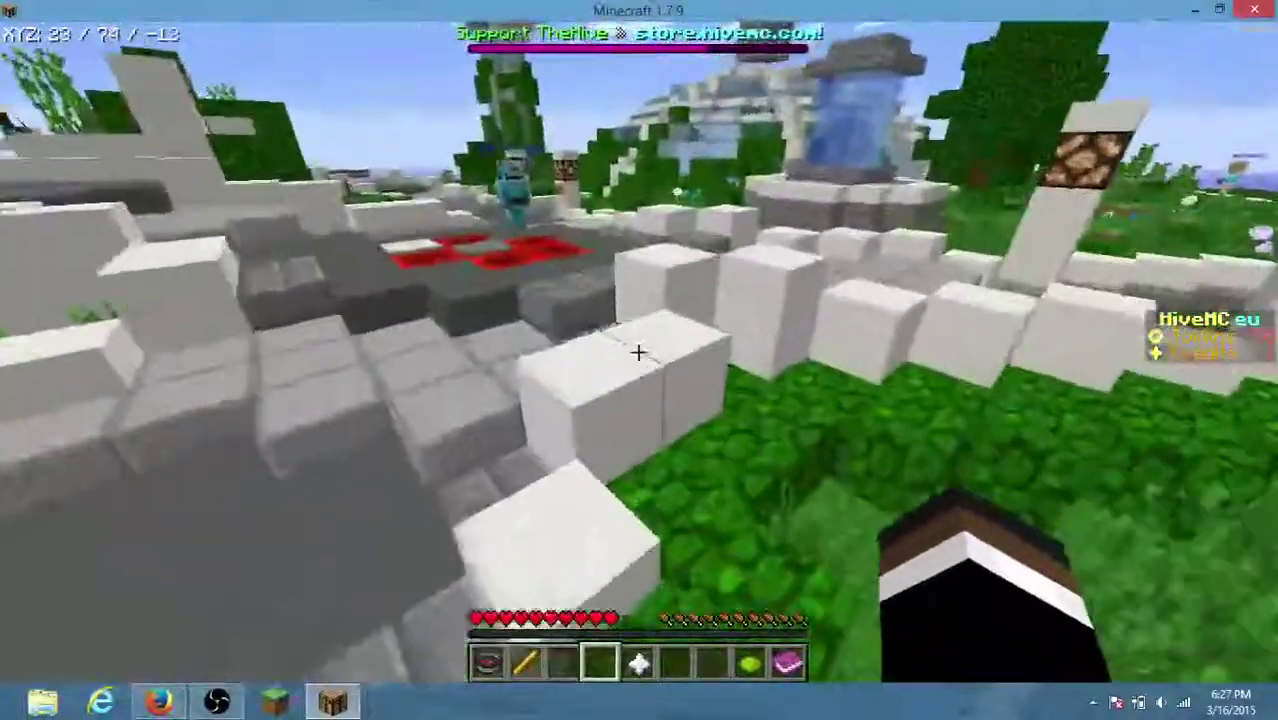
key(F5)
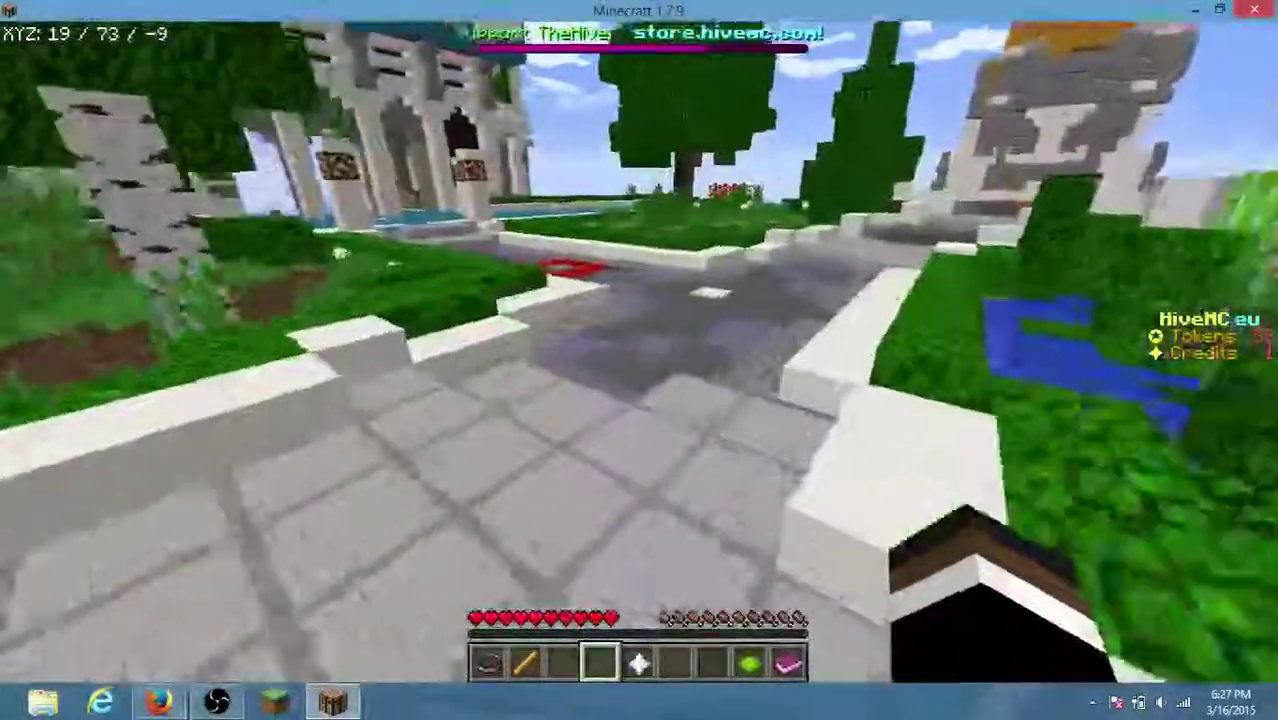
key(F5)
key(F5)
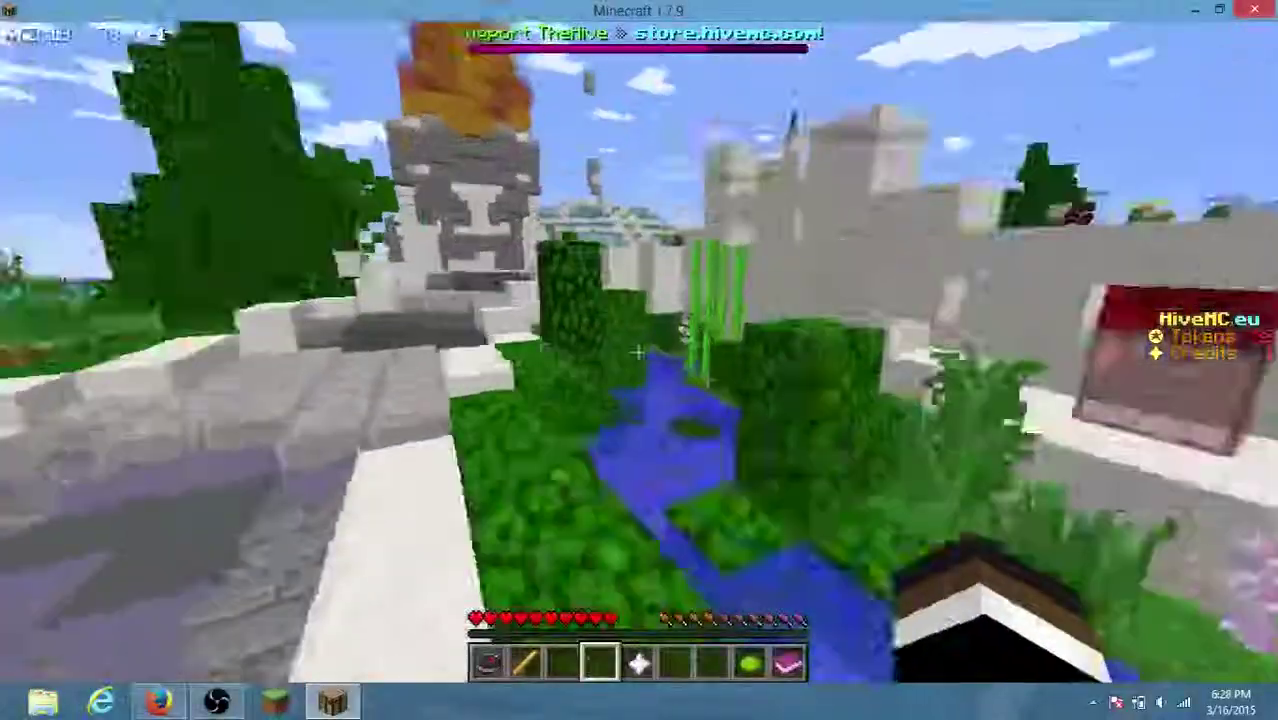
key(F5)
key(F5)
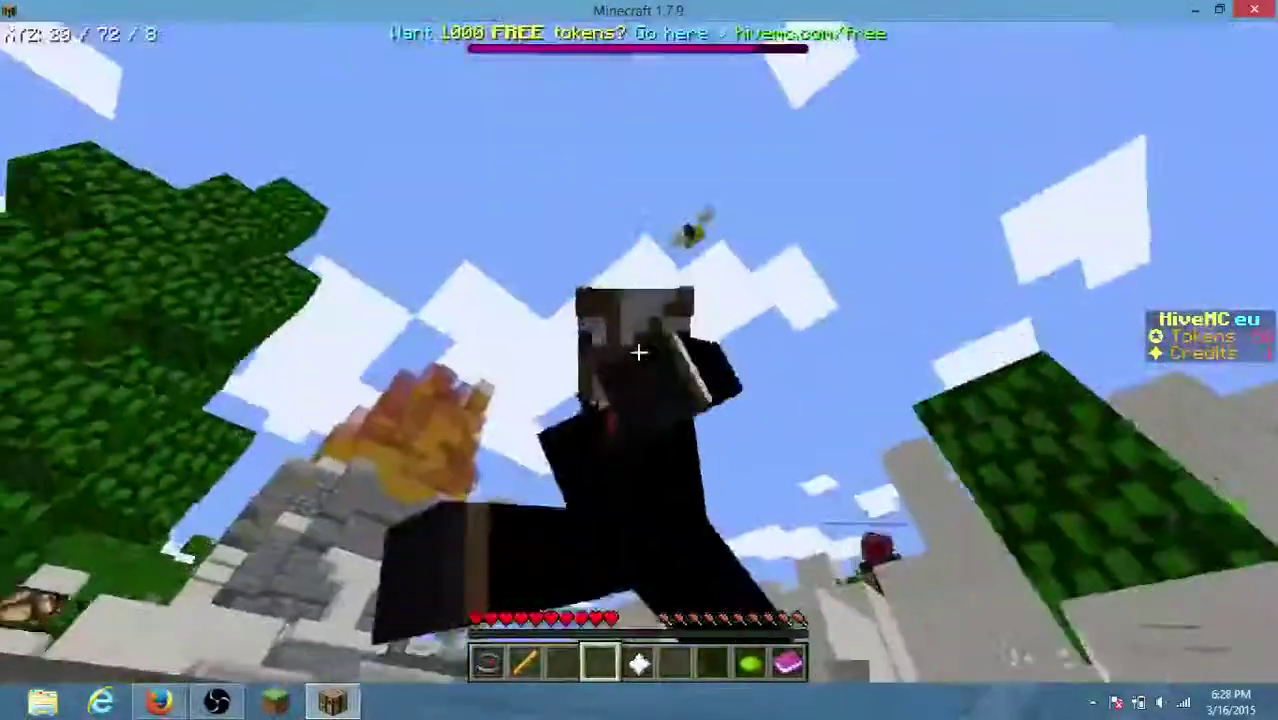
key(F5)
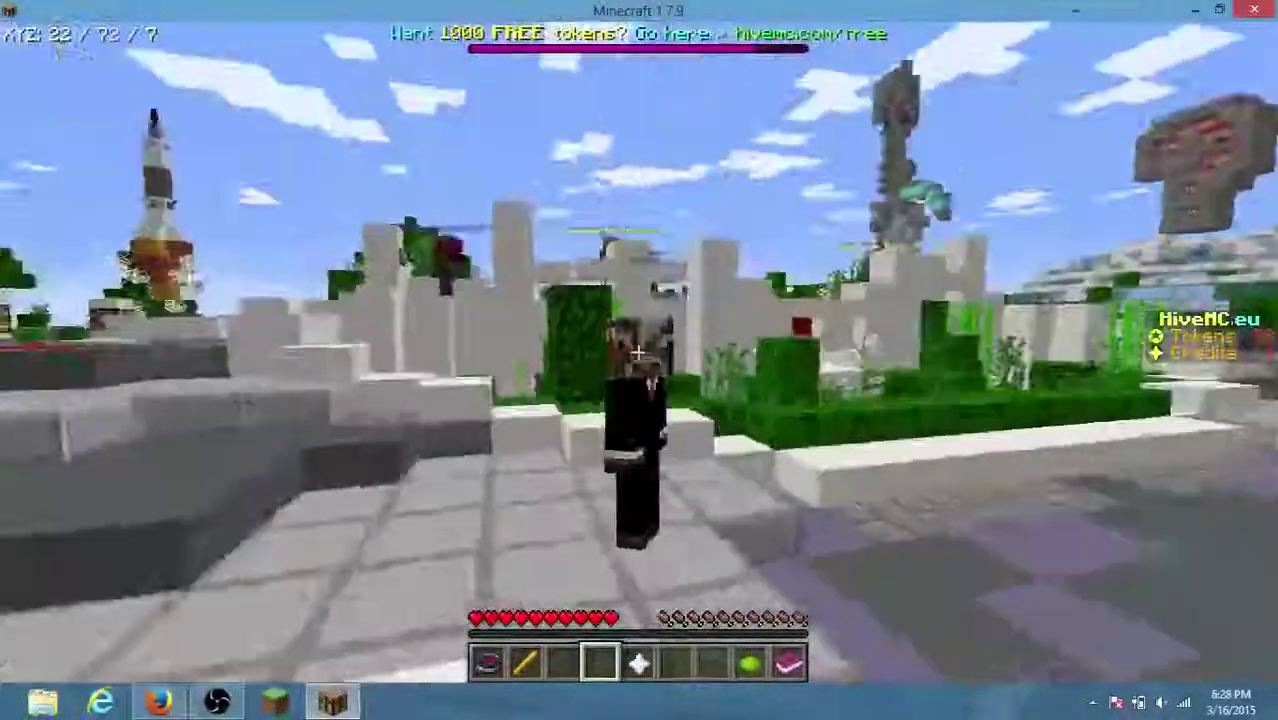